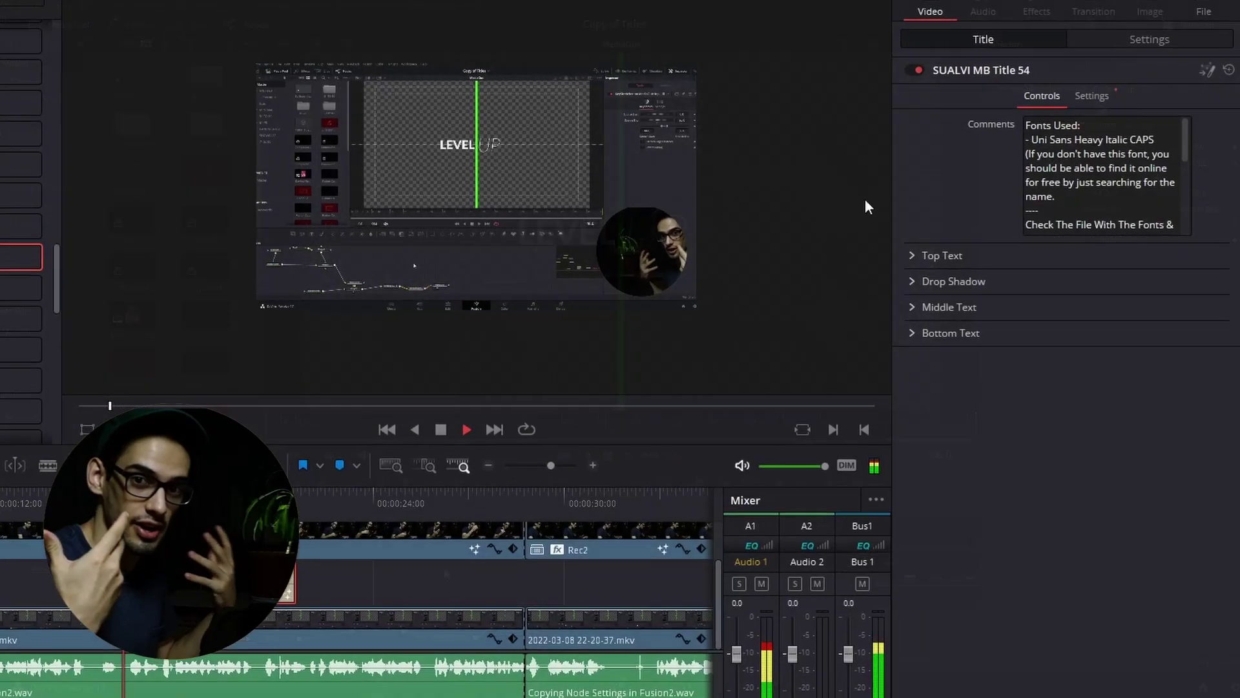
Step: Expand Top Text and toggle its Motion Blur off, then back on
{"action": "left_click", "coordinate": [912, 255]}
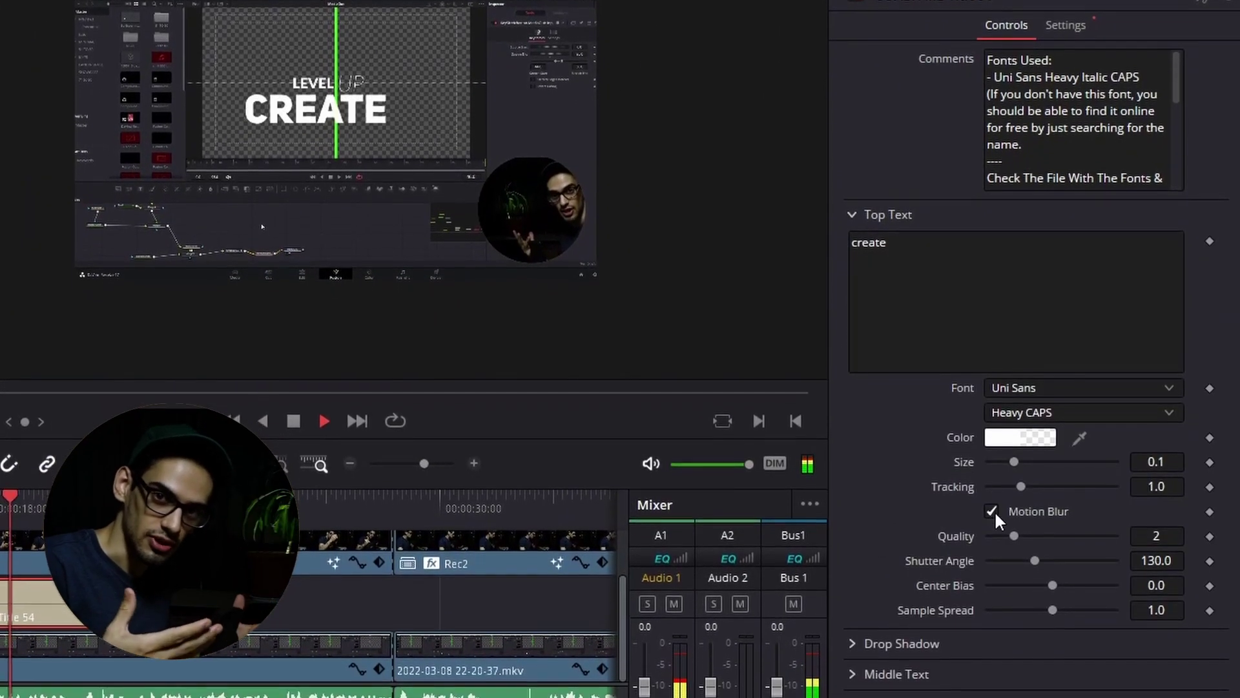
{"action": "left_click", "coordinate": [991, 520]}
{"action": "left_click", "coordinate": [991, 483]}
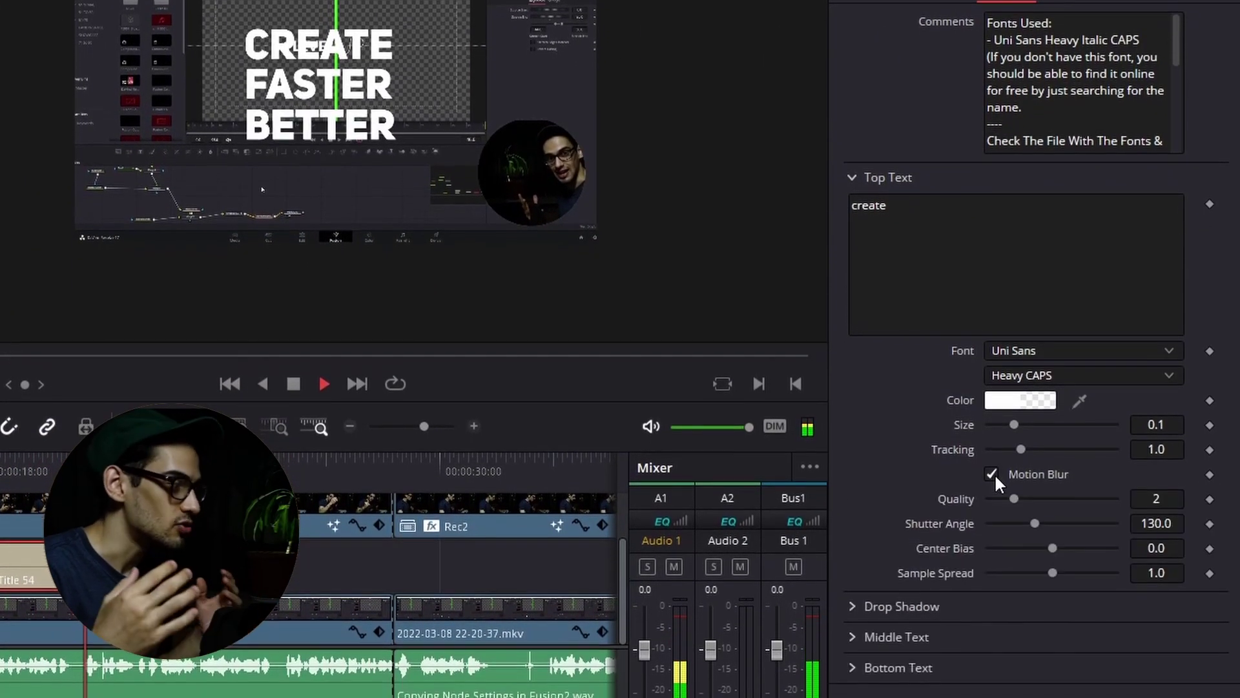
Step: Expand and collapse Drop Shadow, then expand Bottom Text and scroll down
{"action": "left_click", "coordinate": [850, 617]}
{"action": "left_click", "coordinate": [850, 581]}
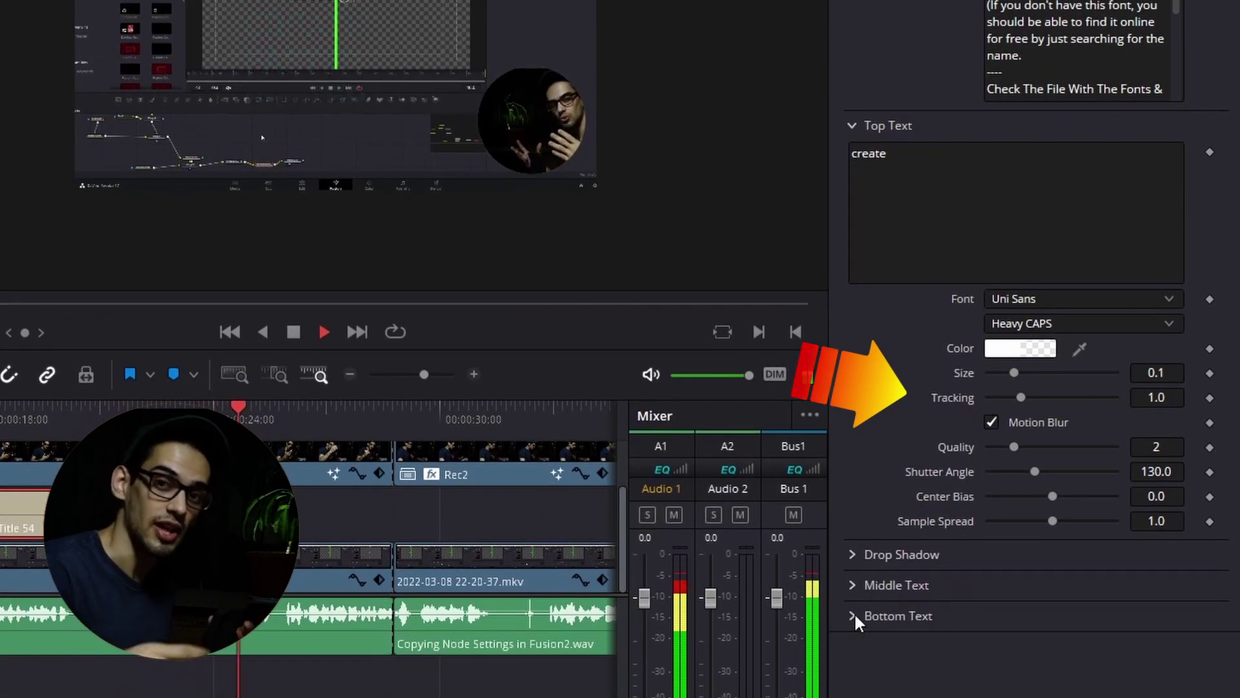
{"action": "left_click", "coordinate": [852, 615]}
{"action": "scroll", "coordinate": [880, 523], "scroll_direction": "down", "scroll_amount": 5}
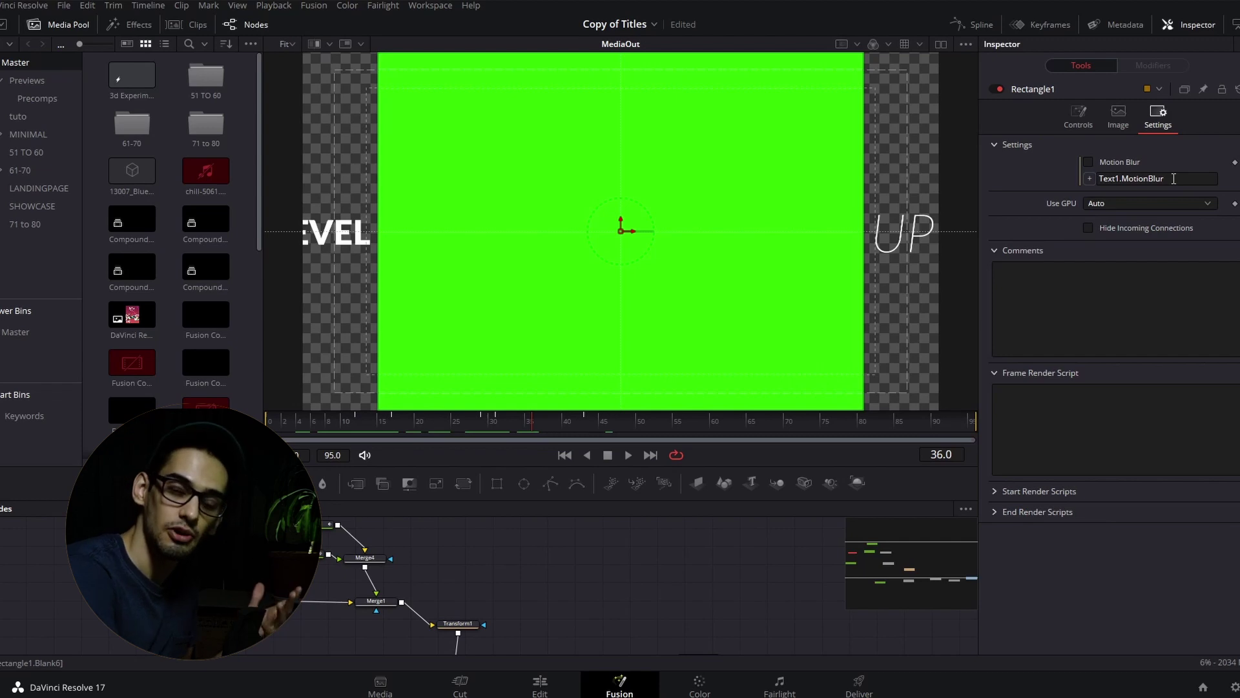
Step: Turn on Motion Blur in Text1's Settings tab
{"action": "triple_click", "coordinate": [1173, 179]}
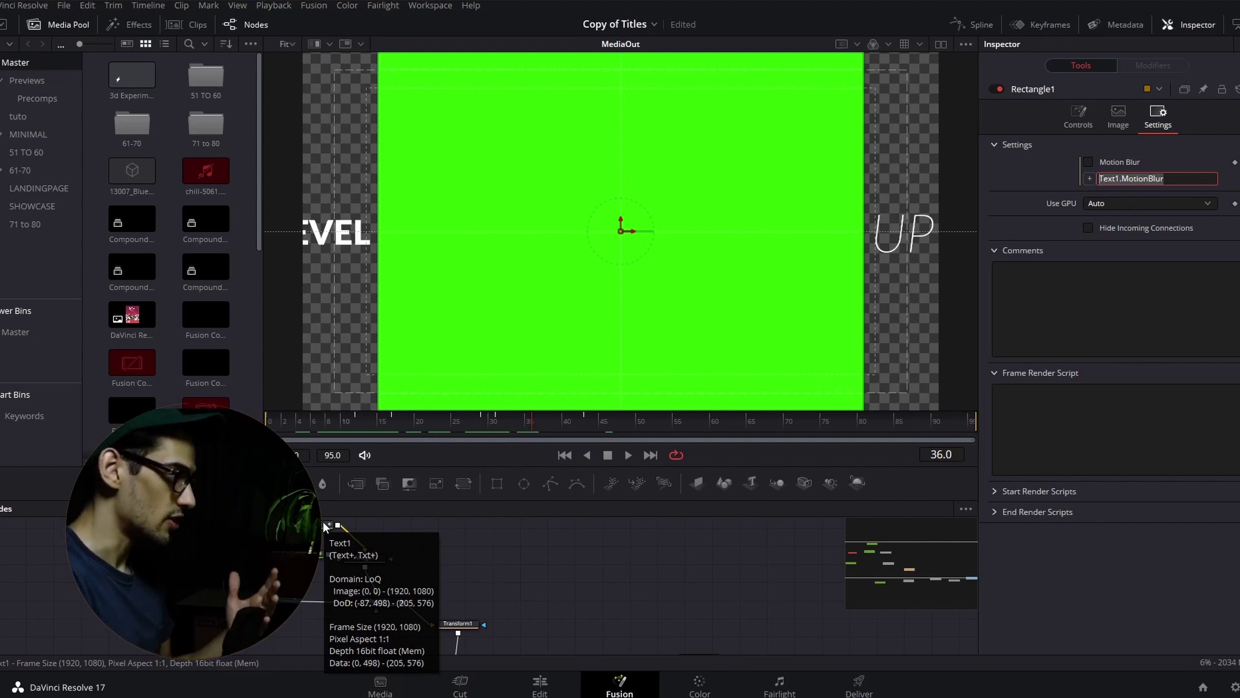
{"action": "left_click", "coordinate": [326, 526]}
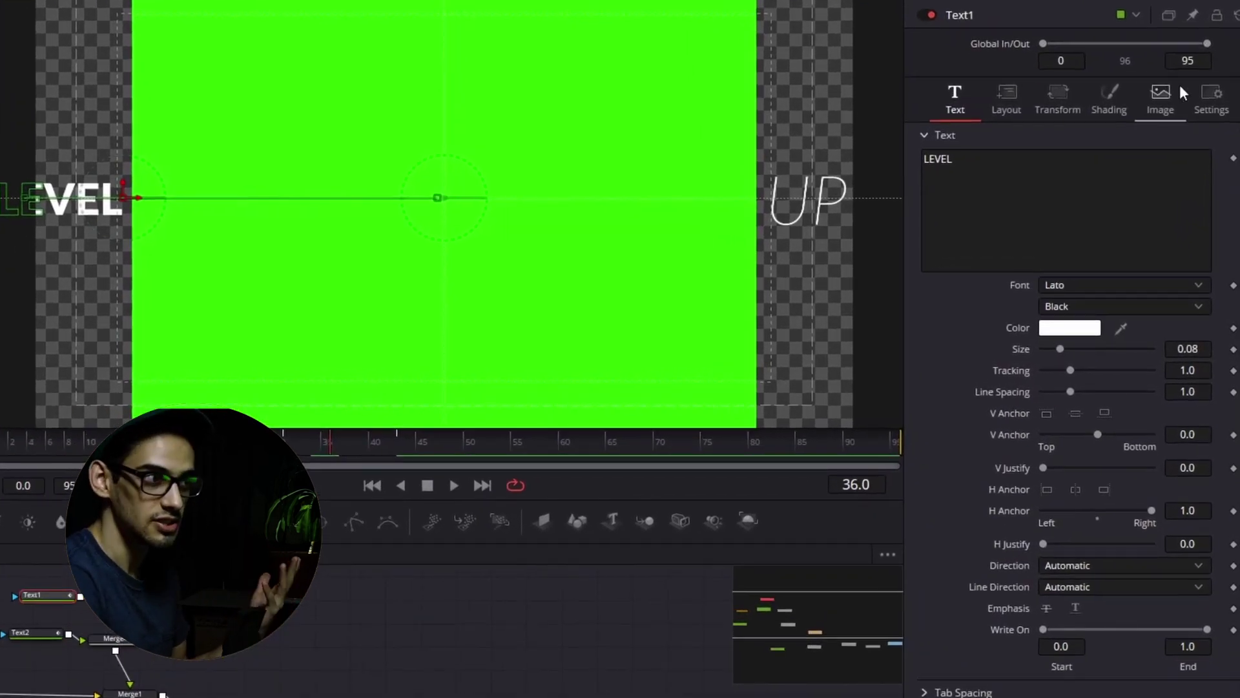
{"action": "left_click", "coordinate": [1211, 97]}
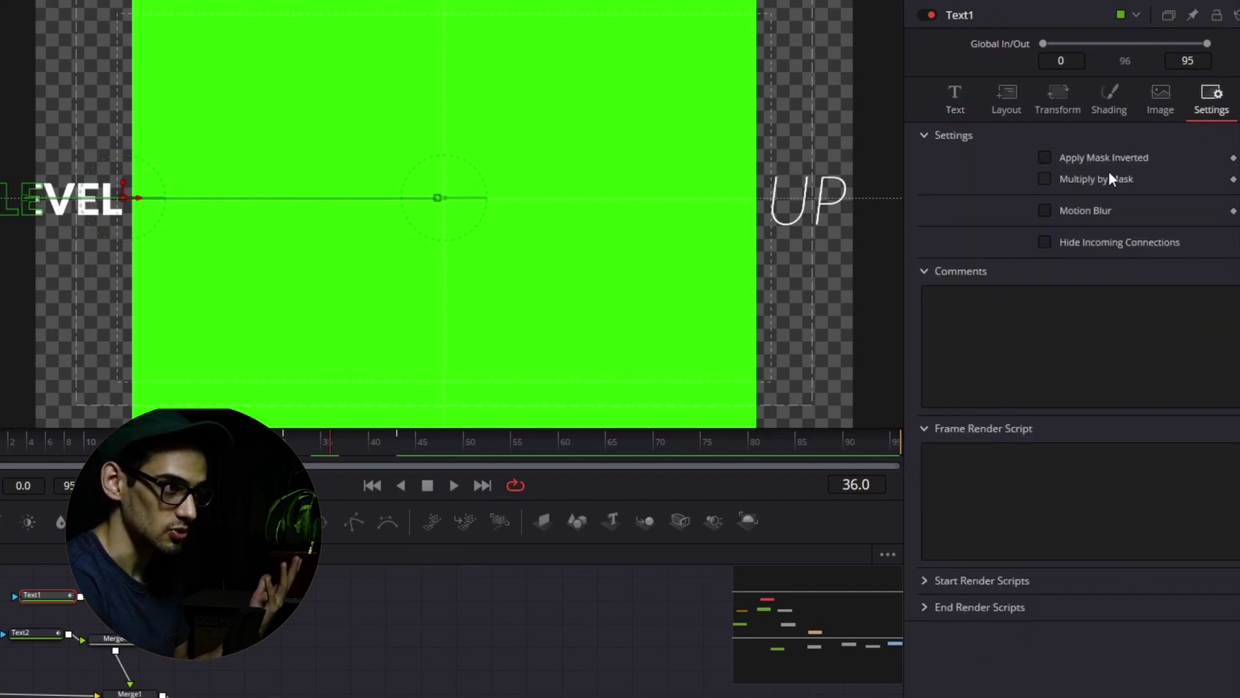
{"action": "left_click", "coordinate": [1045, 211]}
Step: Set Rectangle1's Quality expression to Text1.Quality
{"action": "left_click", "coordinate": [162, 601]}
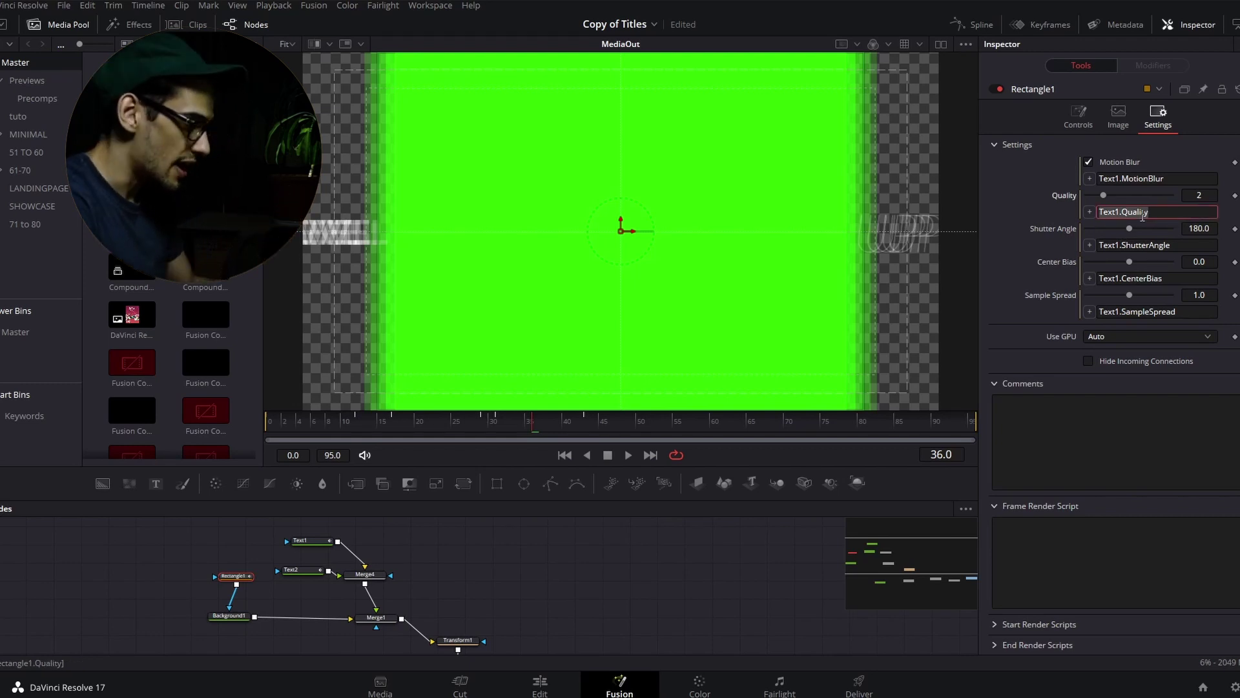
{"action": "key", "text": "ctrl+a"}
{"action": "type", "text": "Text1."}
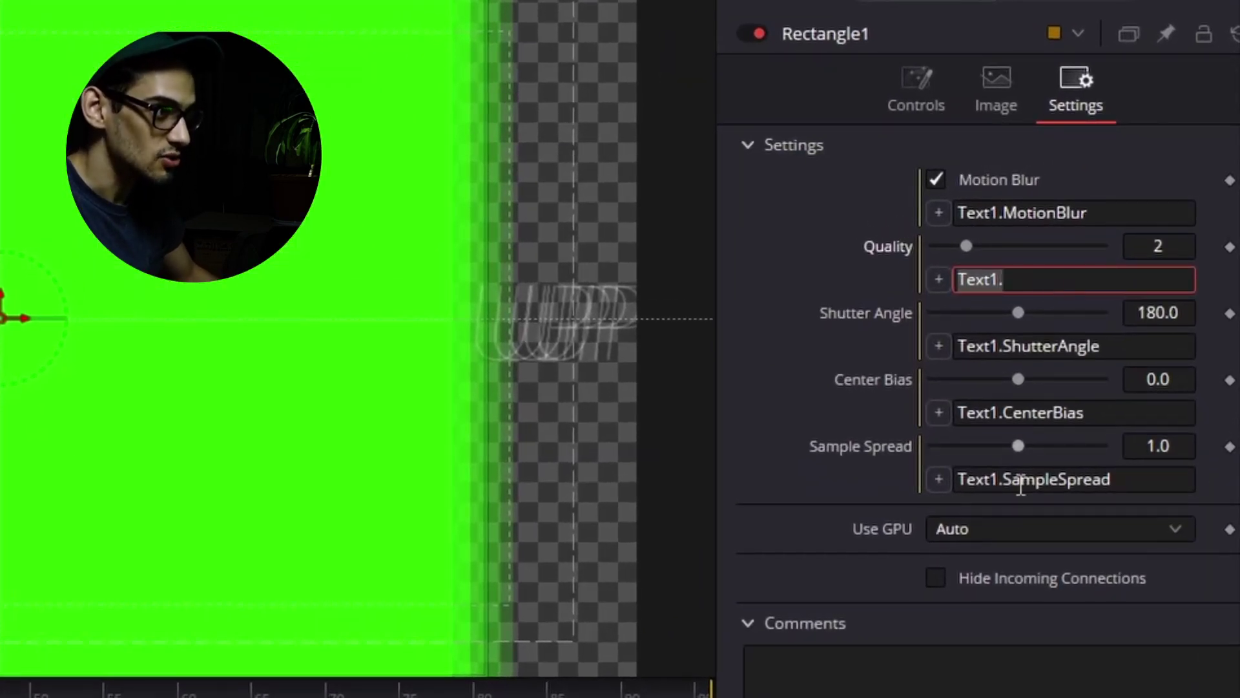
{"action": "left_click", "coordinate": [1019, 279]}
{"action": "type", "text": "Quality"}
{"action": "key", "text": "Return"}
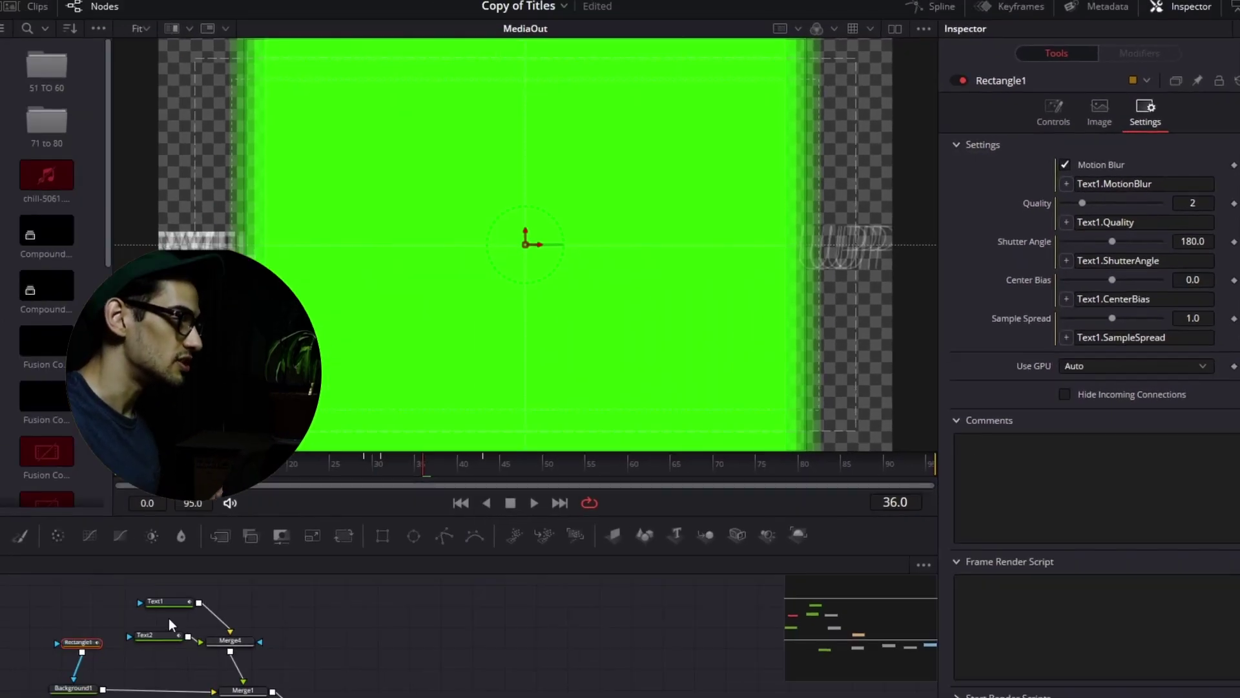
{"action": "left_click", "coordinate": [325, 538]}
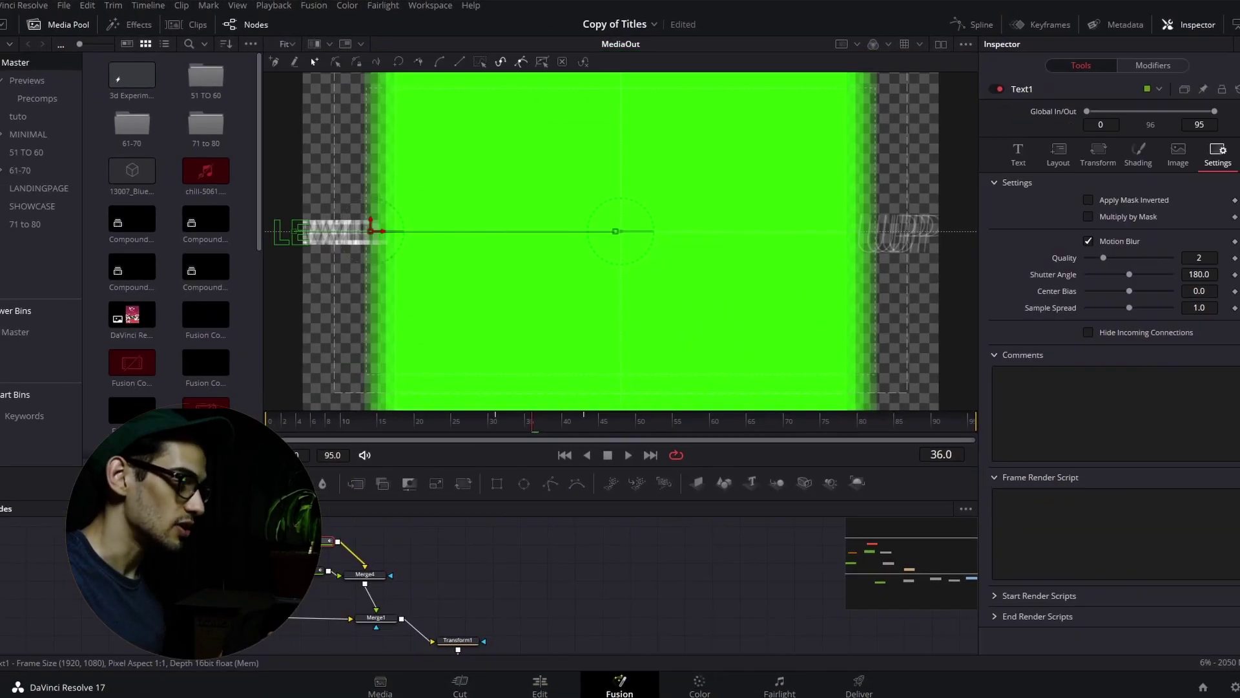
Step: Start a macro from Text1 and collapse its Image, Text, Layout, Transform and Shading groups
{"action": "right_click", "coordinate": [331, 536]}
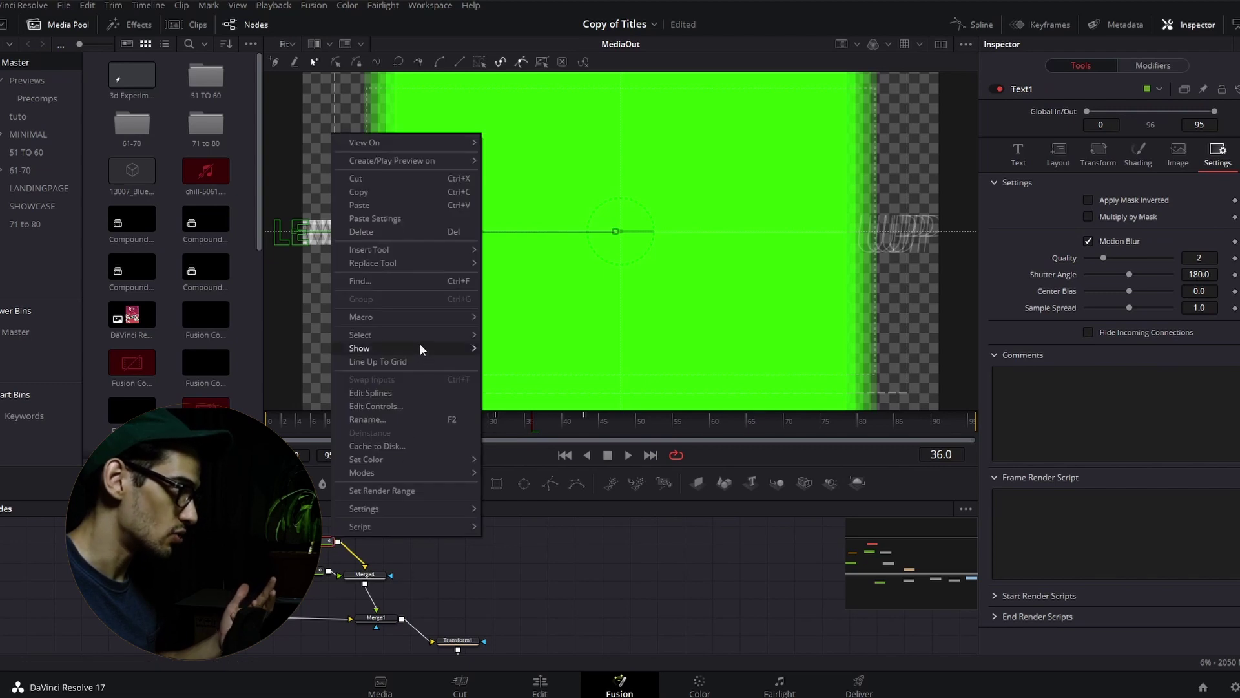
{"action": "mouse_move", "coordinate": [423, 318]}
{"action": "left_click", "coordinate": [494, 316]}
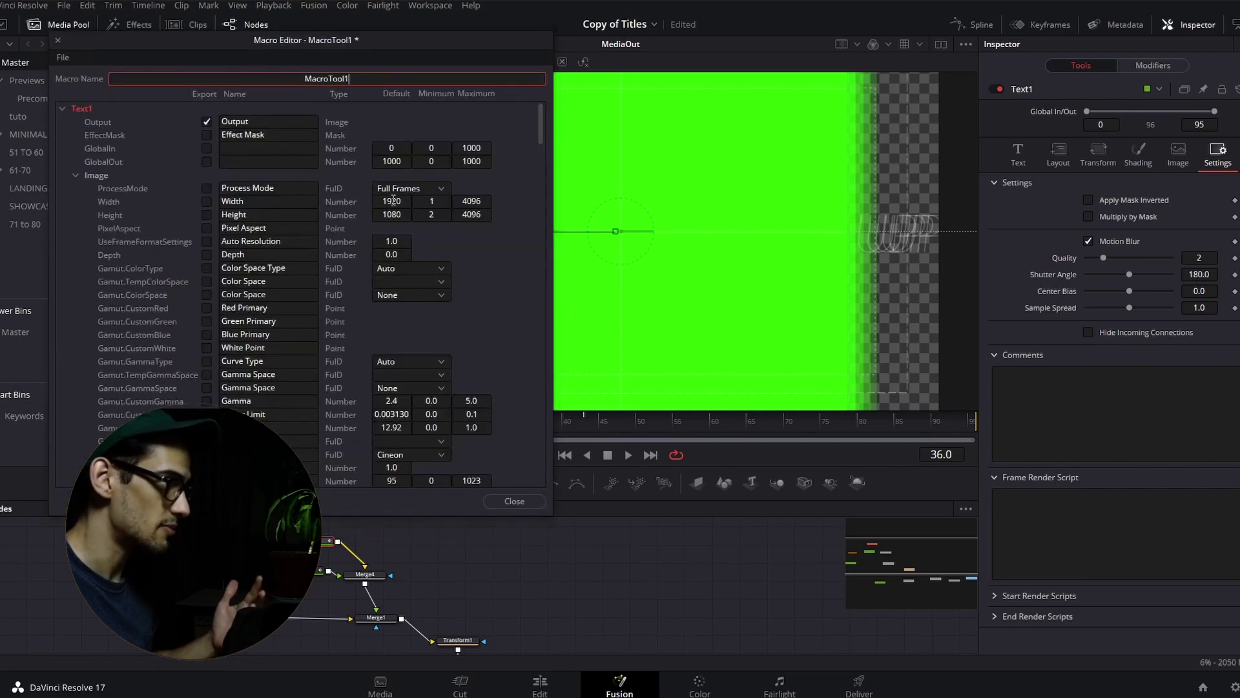
{"action": "left_click", "coordinate": [76, 175]}
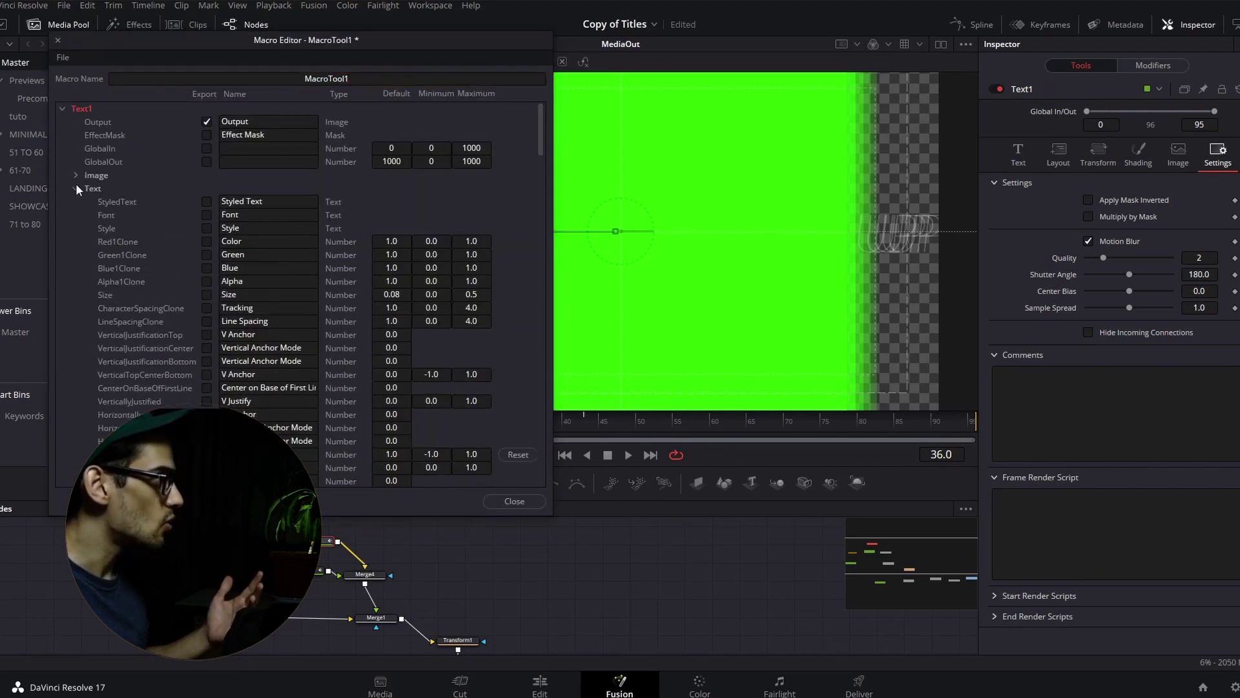
{"action": "left_click", "coordinate": [75, 188]}
{"action": "left_click", "coordinate": [77, 201]}
{"action": "left_click", "coordinate": [75, 215]}
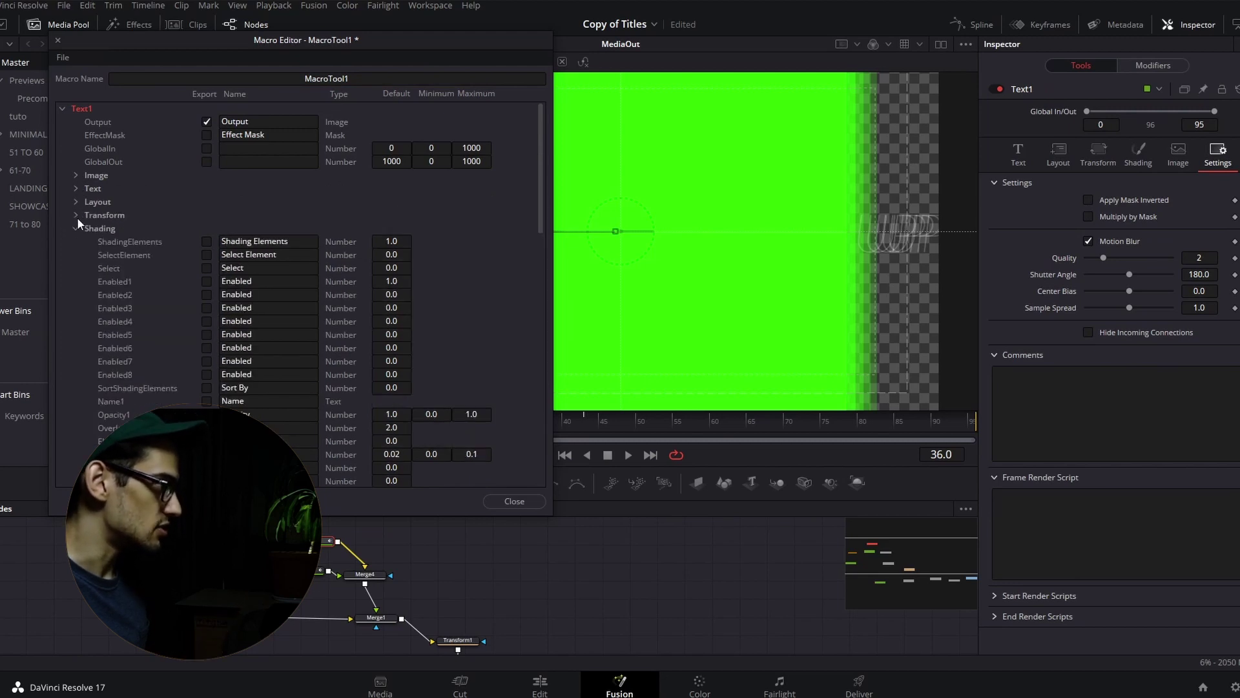
{"action": "left_click", "coordinate": [76, 228]}
Step: Expose MotionBlur, Quality, ShutterAngle, CenterBias and SampleSpread from the Common group
{"action": "left_click", "coordinate": [77, 242]}
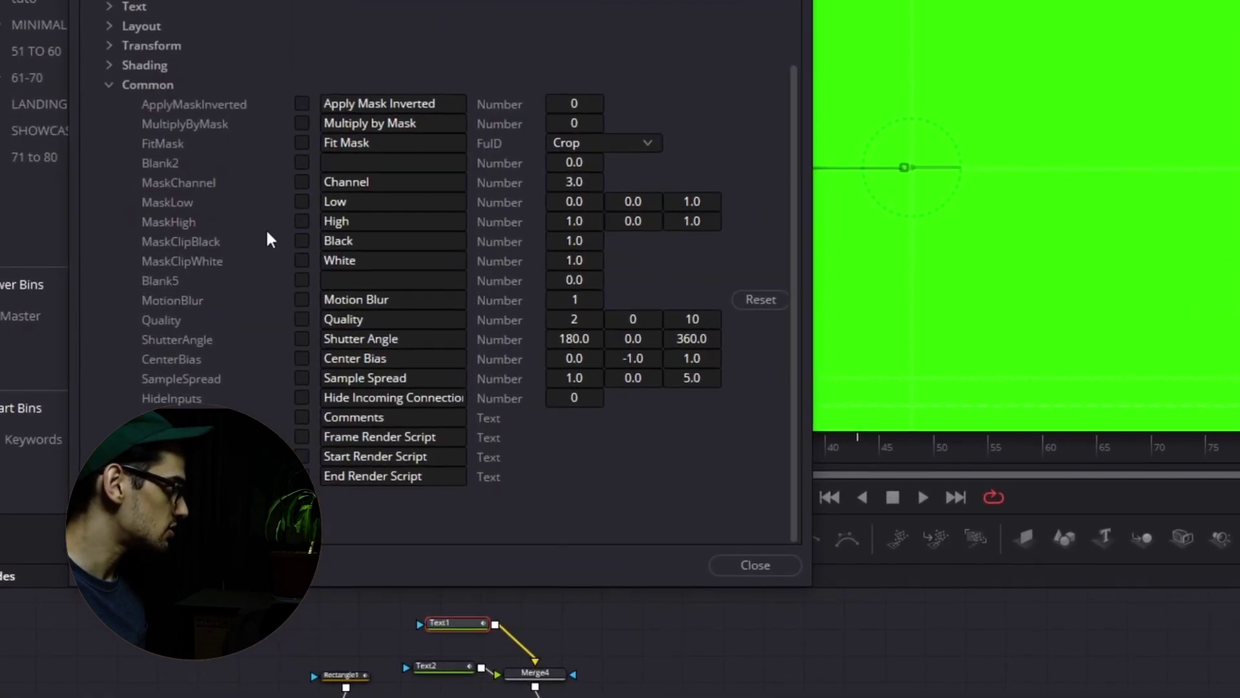
{"action": "left_click", "coordinate": [301, 300]}
{"action": "left_click", "coordinate": [302, 319]}
{"action": "left_click", "coordinate": [302, 338]}
{"action": "left_click", "coordinate": [301, 357]}
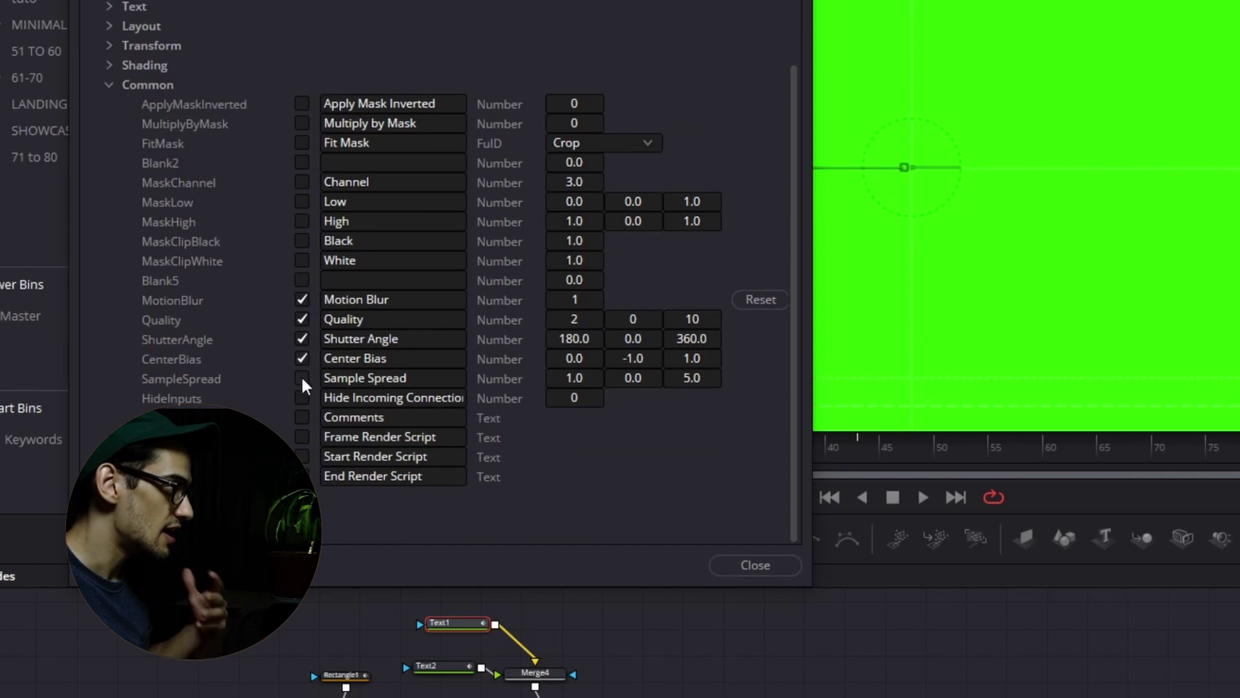
{"action": "left_click", "coordinate": [301, 378]}
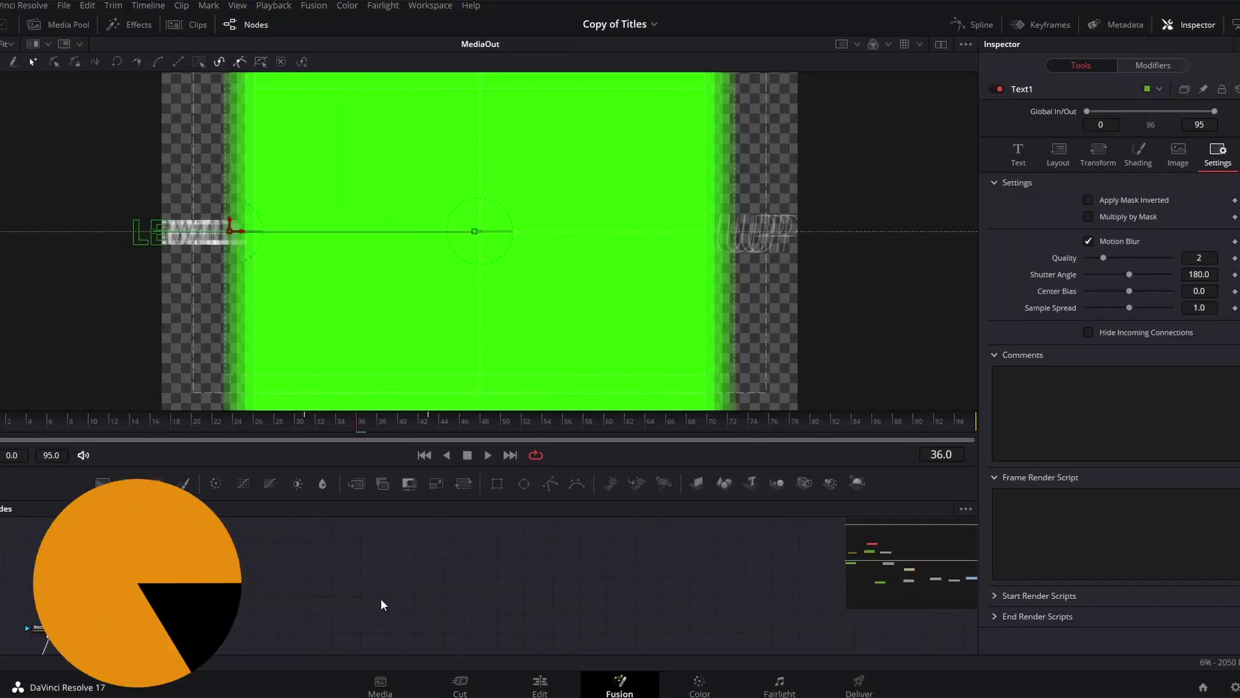
Step: Add Background3 and a Text3 node merged over it through Merge2
{"action": "left_click", "coordinate": [101, 482]}
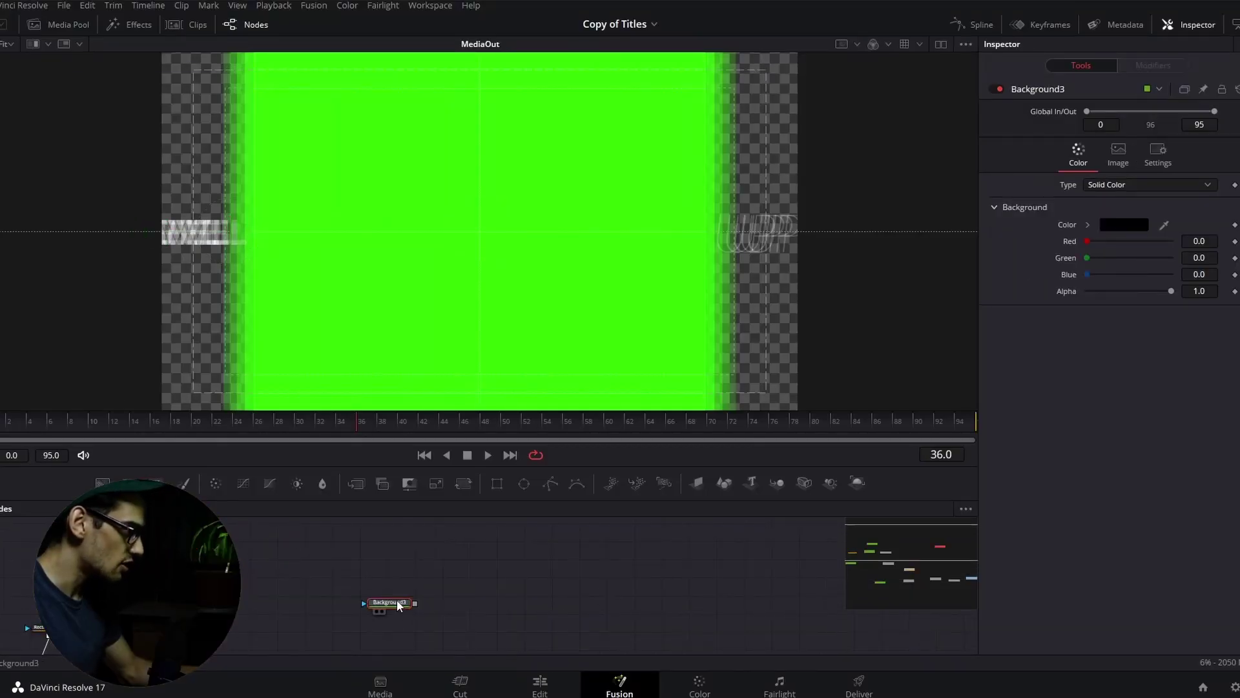
{"action": "left_click_drag", "start_coordinate": [395, 604], "coordinate": [385, 564]}
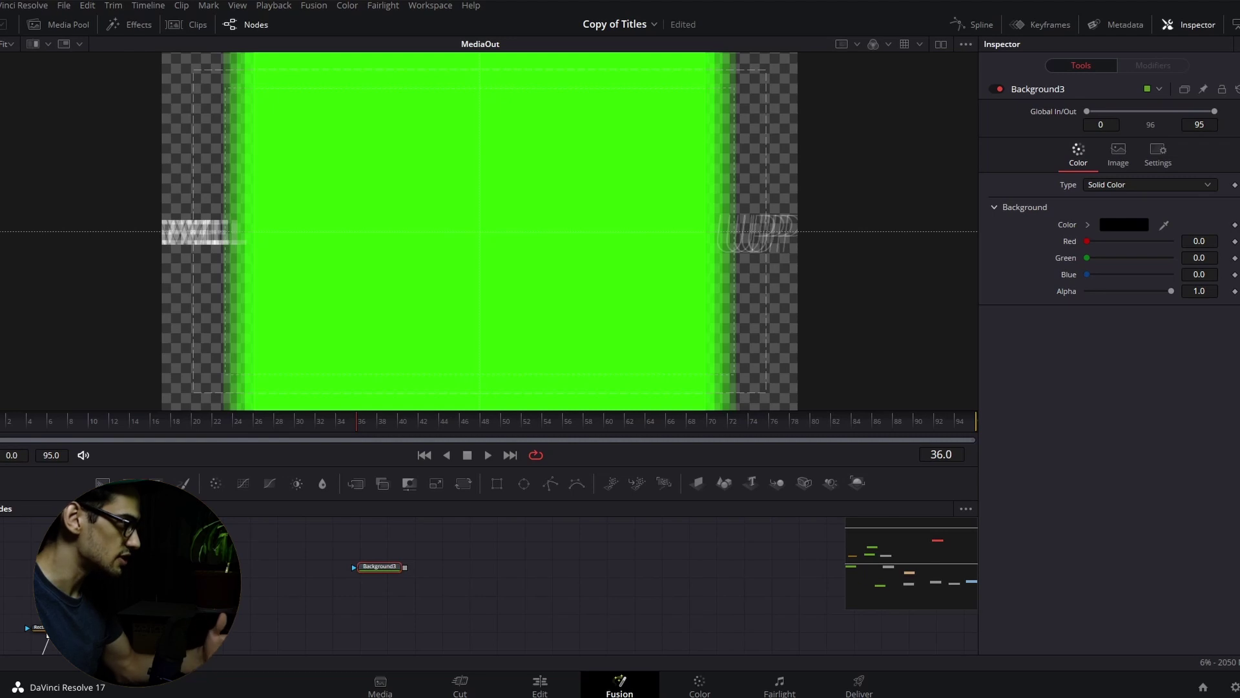
{"action": "left_click", "coordinate": [750, 482]}
Step: Add a Transform2 node after Merge2 and arrange the nodes neatly
{"action": "key", "text": "shift+space"}
{"action": "type", "text": "transform"}
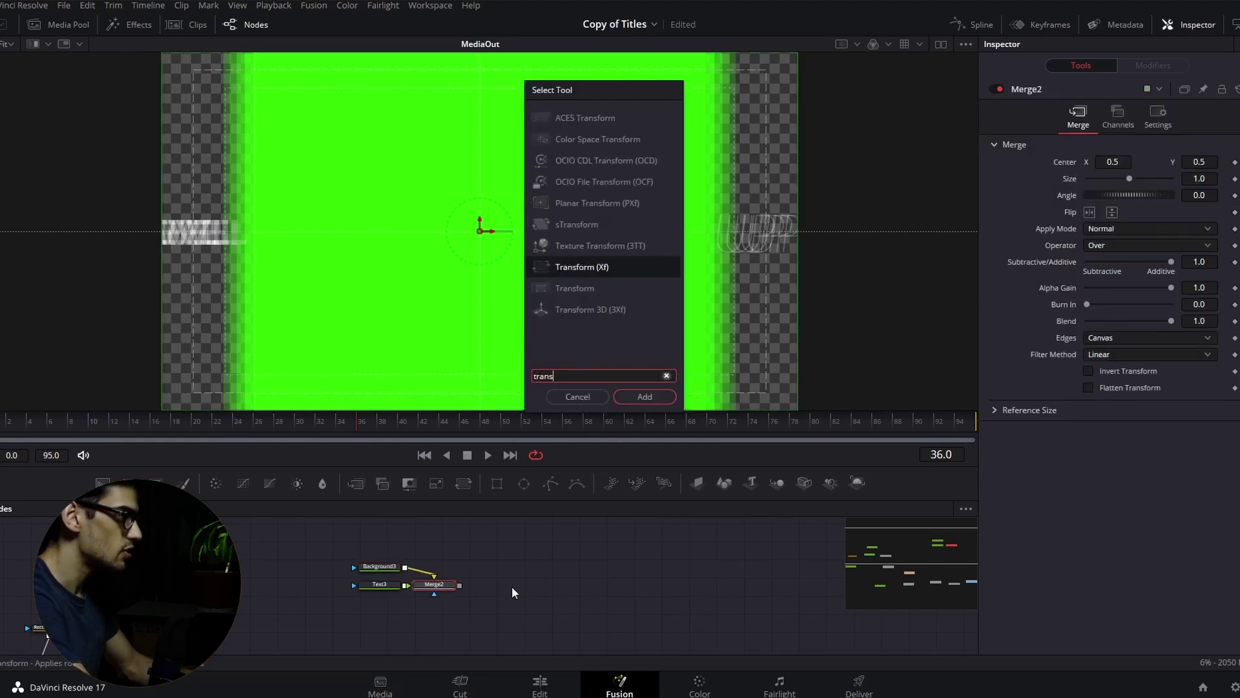
{"action": "key", "text": "Return"}
{"action": "left_click_drag", "start_coordinate": [511, 586], "coordinate": [577, 572]}
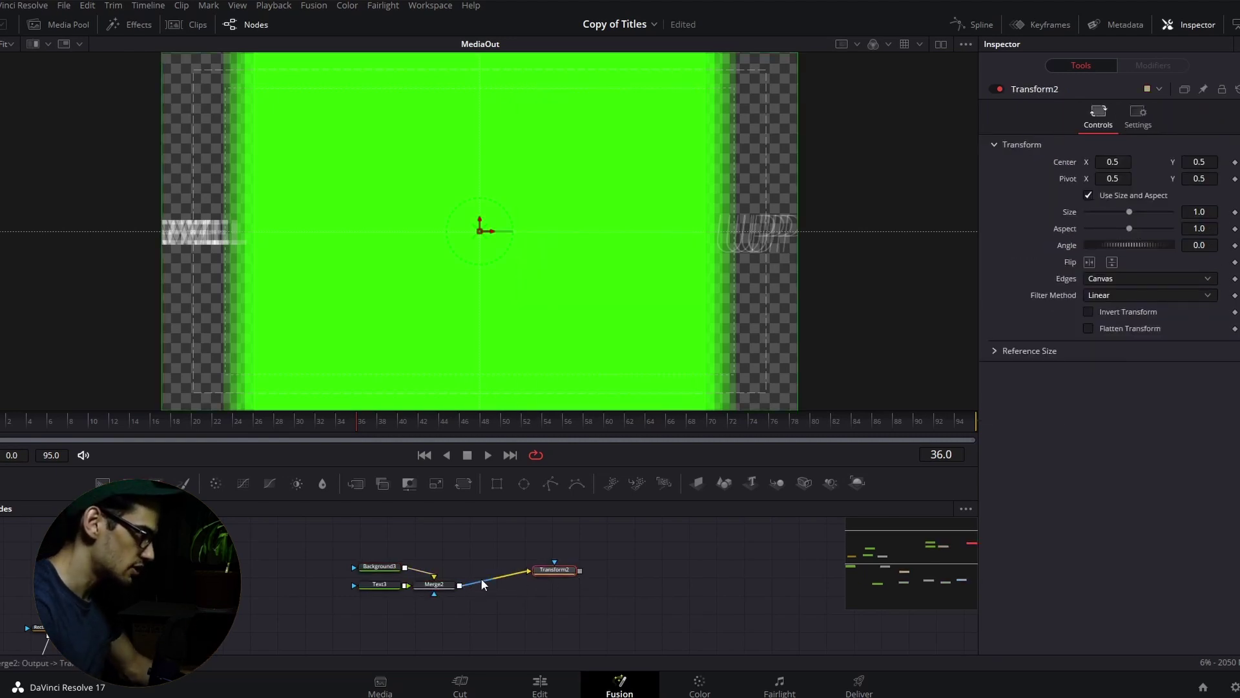
{"action": "left_click_drag", "start_coordinate": [384, 585], "coordinate": [442, 529]}
{"action": "left_click_drag", "start_coordinate": [385, 566], "coordinate": [571, 595]}
{"action": "left_click", "coordinate": [454, 531]}
{"action": "scroll", "coordinate": [516, 545], "scroll_direction": "up", "scroll_amount": 1}
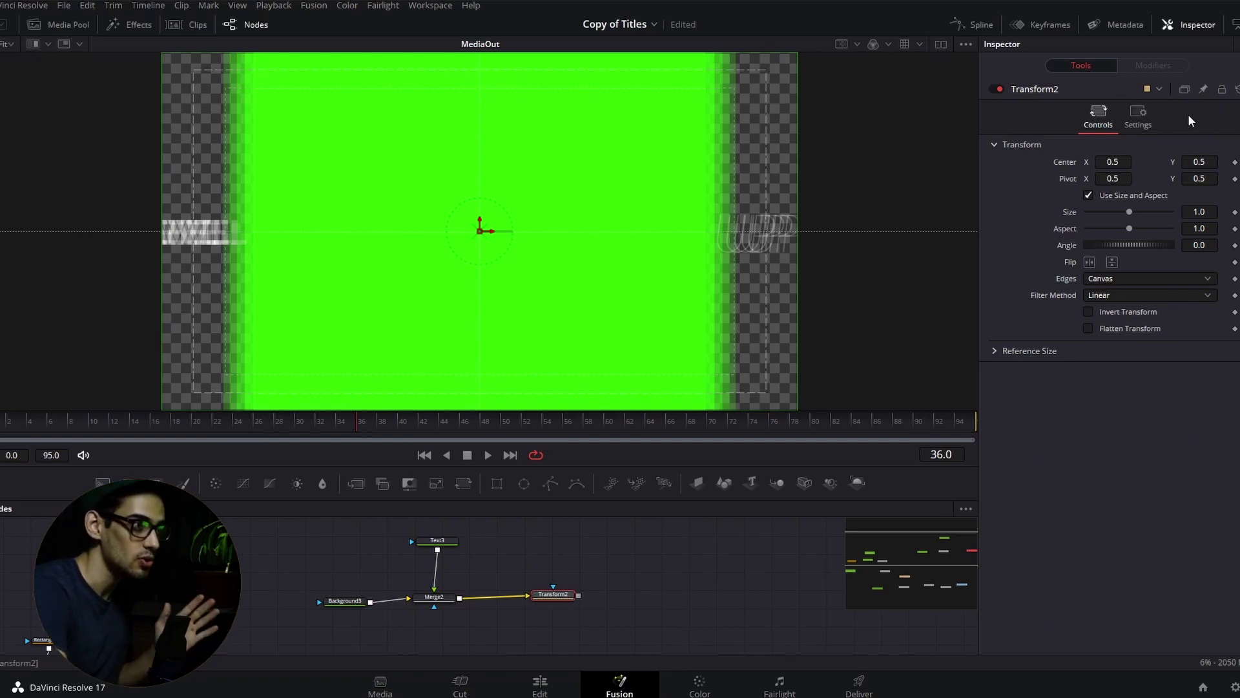
Step: Enable Transform2's Motion Blur and add expressions to Quality, Shutter Angle and Center Bias
{"action": "left_click", "coordinate": [1138, 120]}
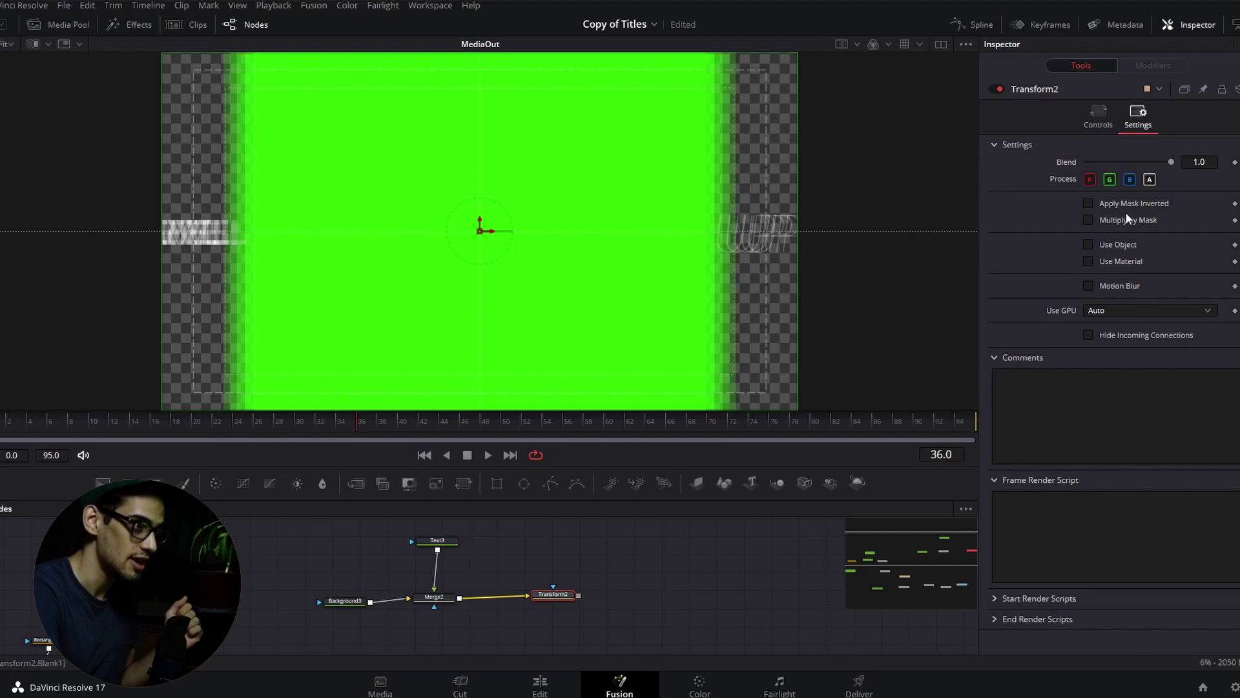
{"action": "left_click", "coordinate": [1095, 285]}
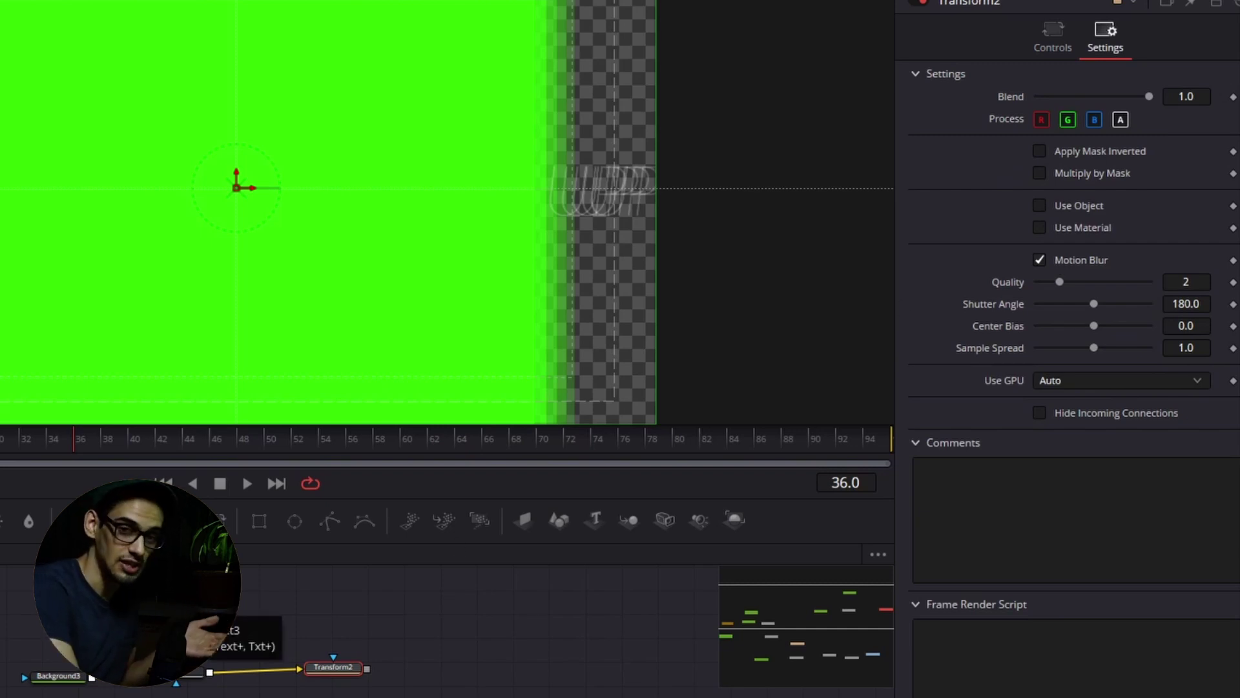
{"action": "right_click", "coordinate": [1010, 287]}
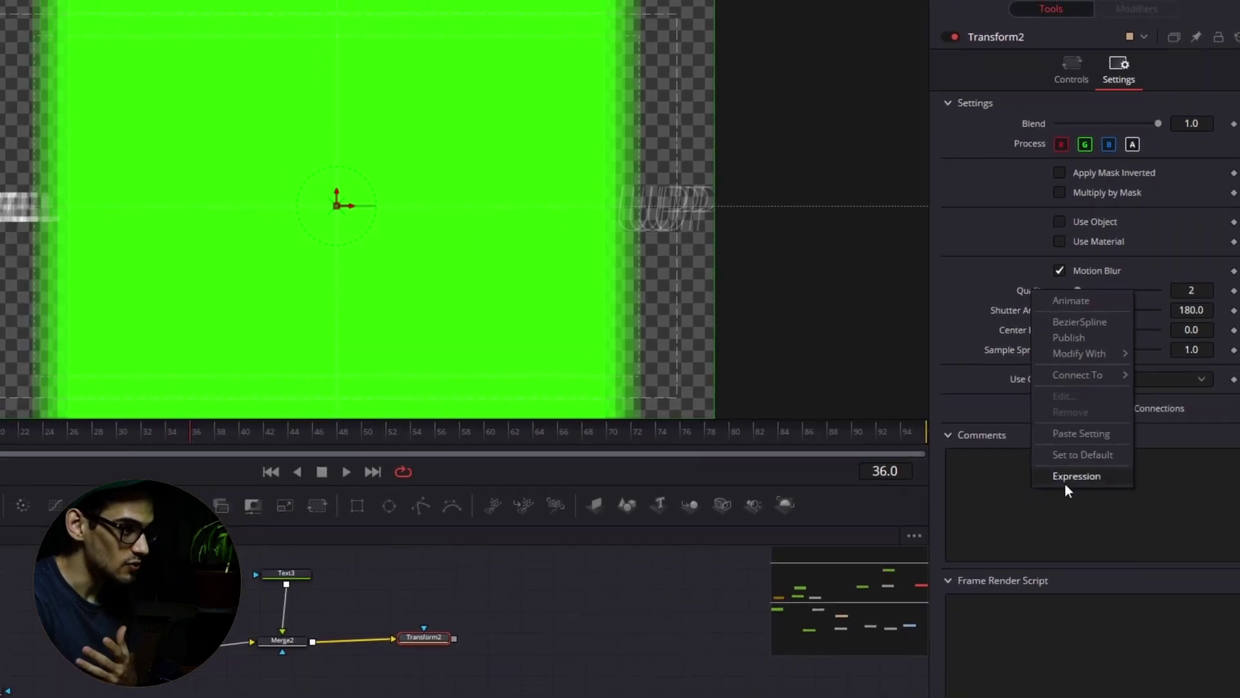
{"action": "left_click", "coordinate": [1066, 483]}
{"action": "right_click", "coordinate": [1019, 310]}
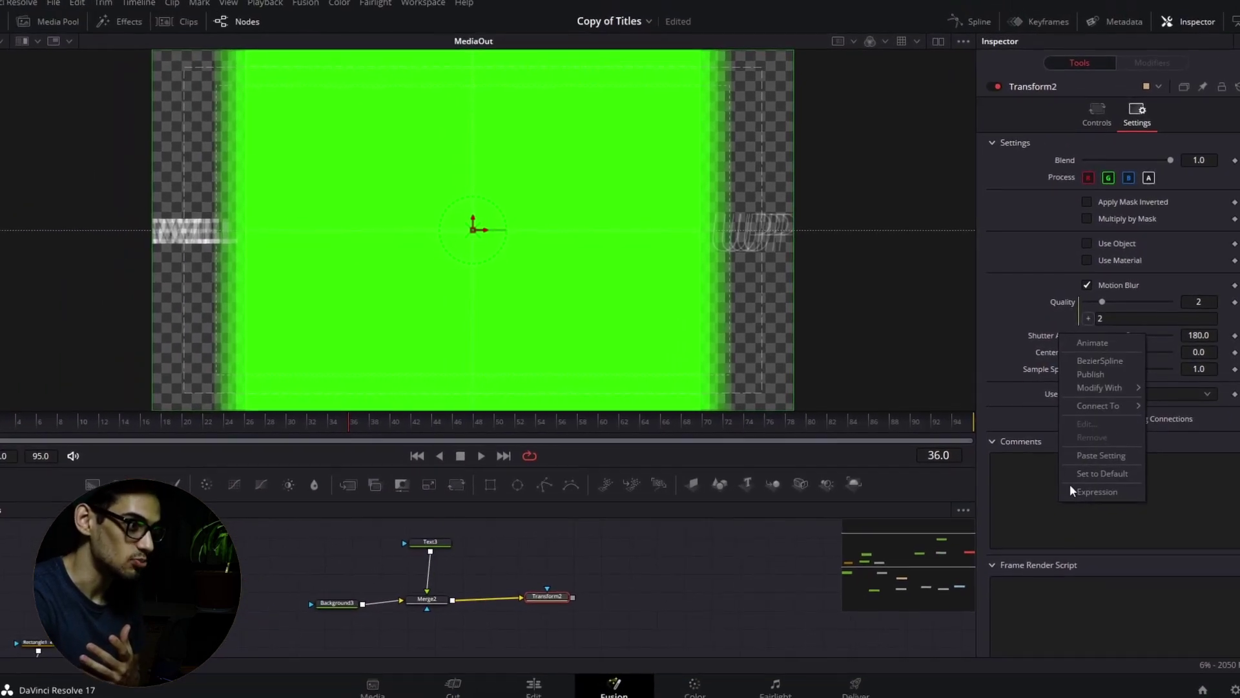
{"action": "left_click", "coordinate": [1065, 497]}
{"action": "right_click", "coordinate": [1052, 370]}
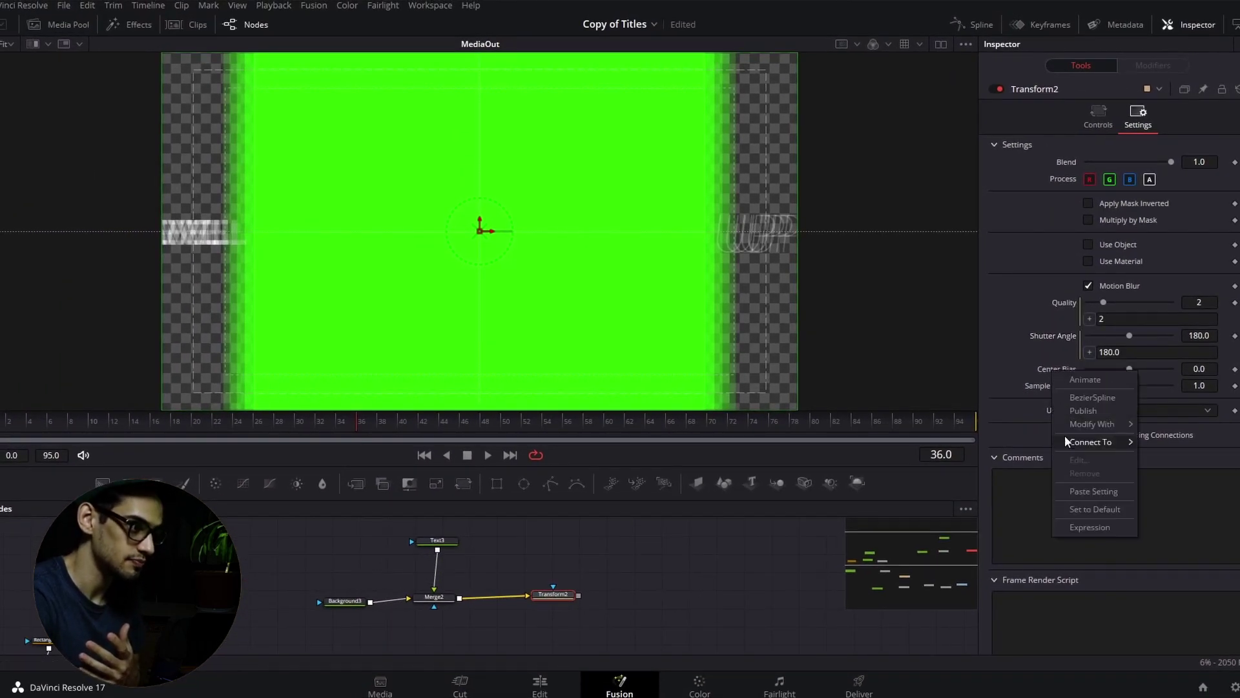
{"action": "left_click", "coordinate": [1089, 527]}
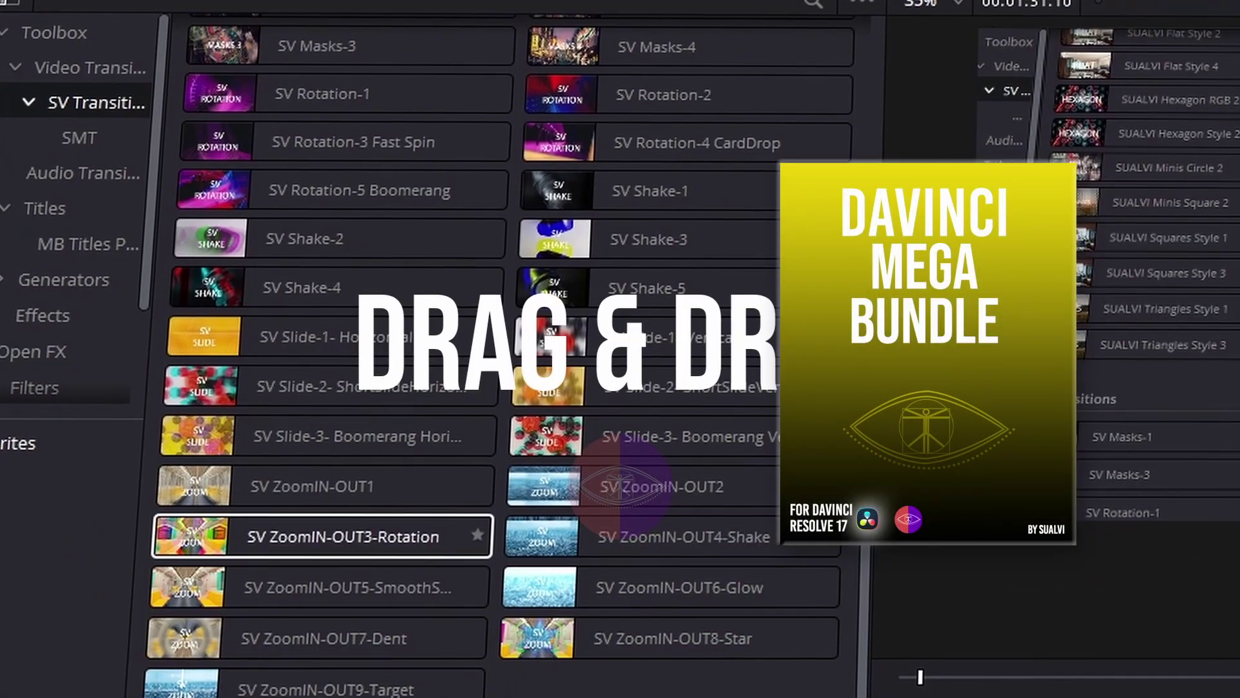
{"action": "left_click_drag", "start_coordinate": [342, 536], "coordinate": [700, 697]}
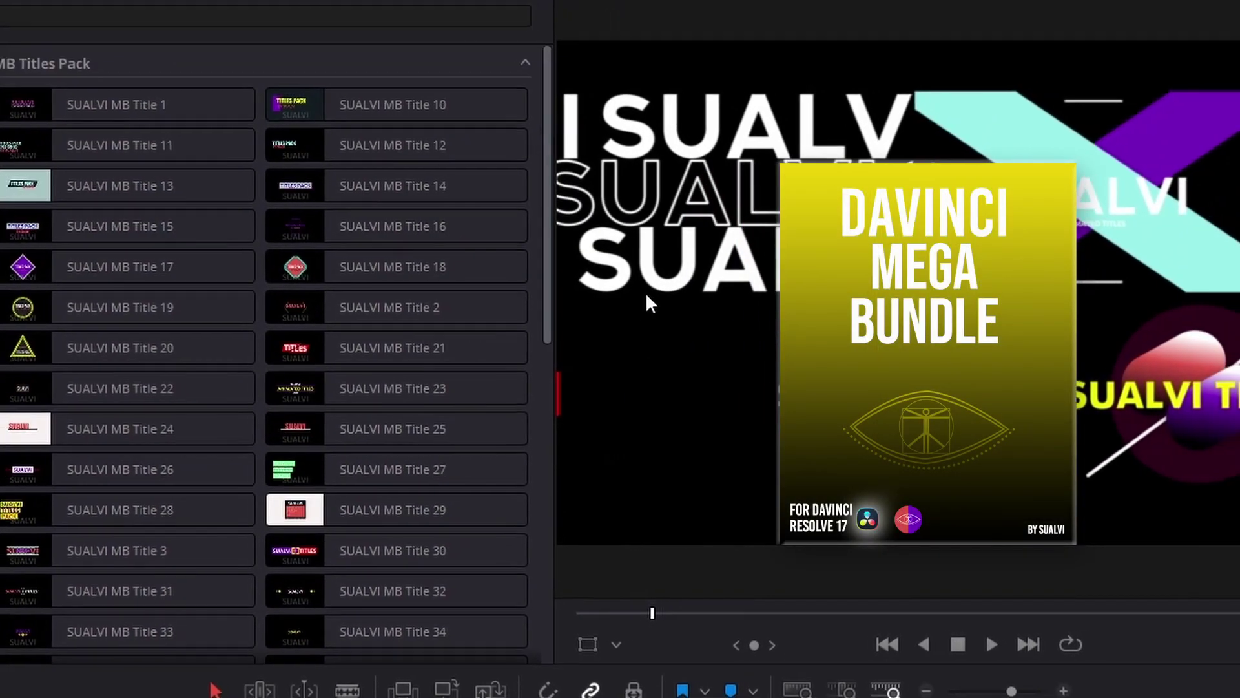
{"action": "left_click_drag", "start_coordinate": [177, 355], "coordinate": [529, 439]}
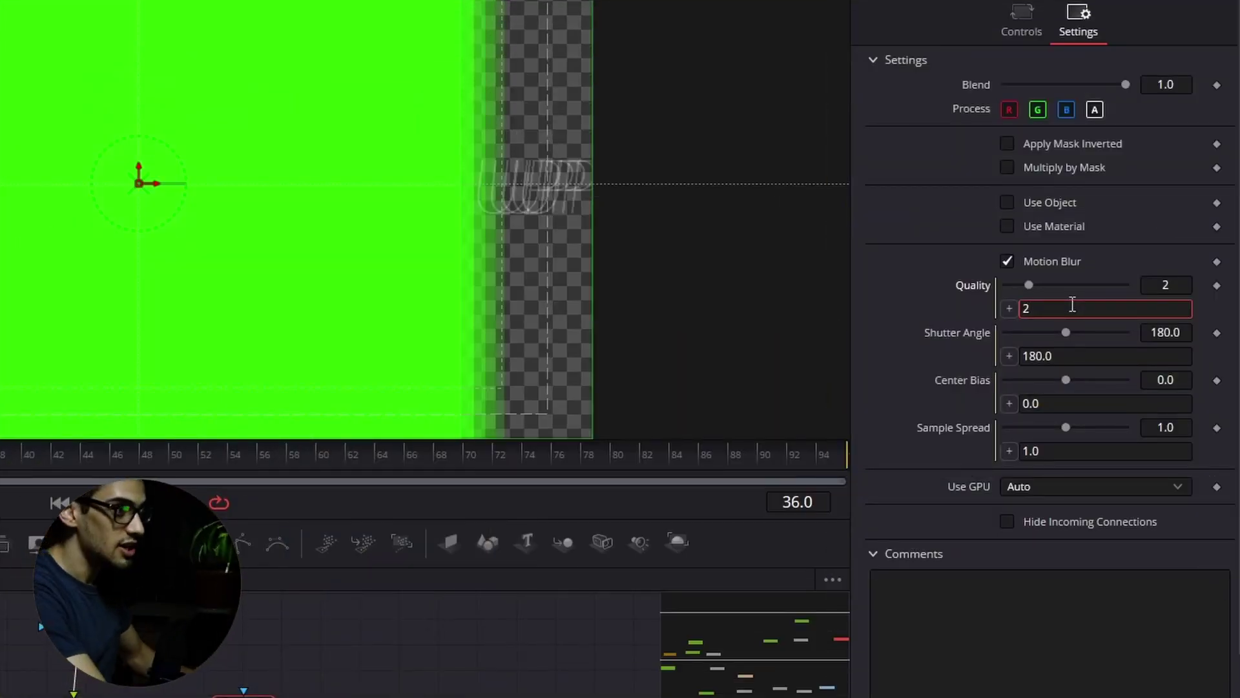
{"action": "type", "text": "Text3"}
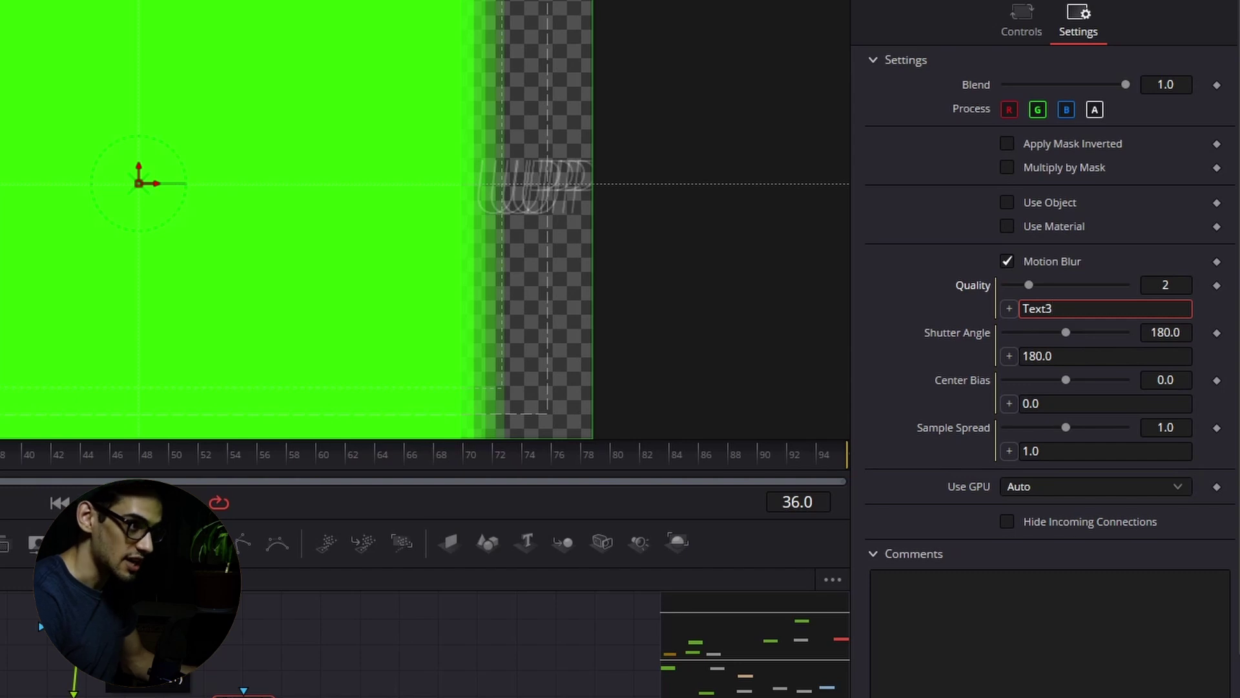
Step: Set Transform2's Motion Blur expression to Text3.MotionBlur
{"action": "type", "text": "."}
{"action": "key", "text": "ctrl+a"}
{"action": "key", "text": "ctrl+c"}
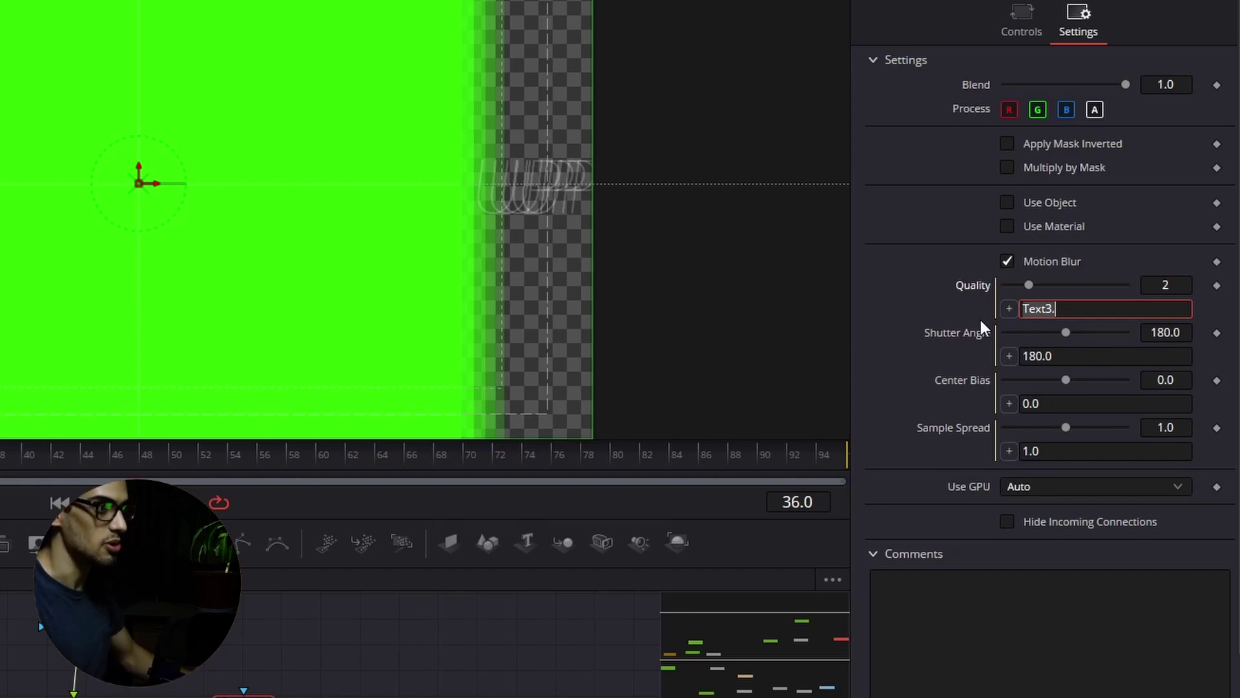
{"action": "key", "text": "Tab"}
{"action": "key", "text": "Tab"}
{"action": "key", "text": "Tab"}
{"action": "key", "text": "Tab"}
{"action": "right_click", "coordinate": [1056, 267]}
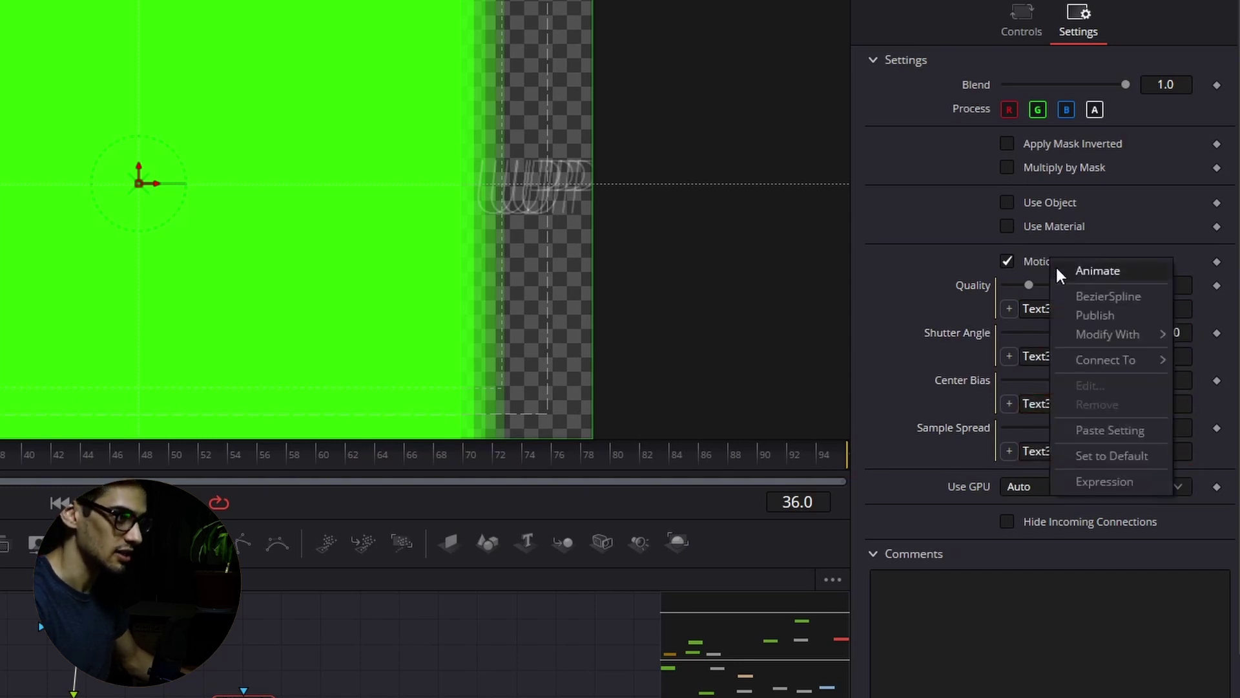
{"action": "left_click", "coordinate": [1106, 480]}
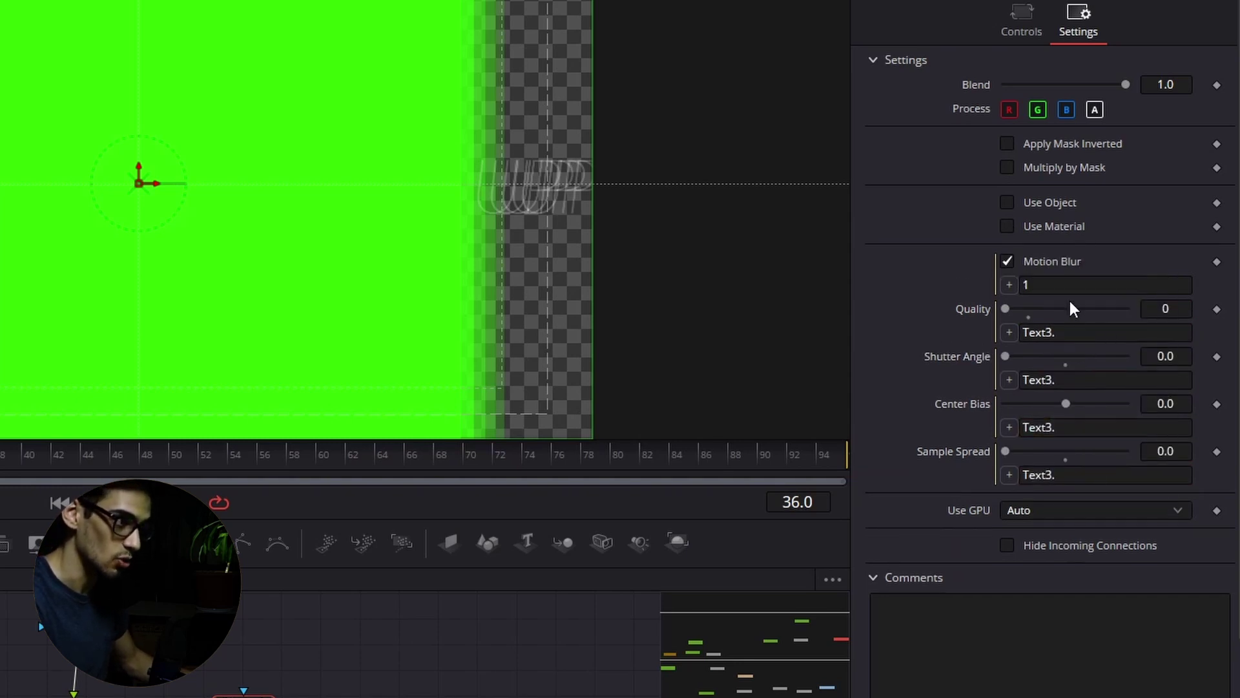
{"action": "left_click", "coordinate": [1009, 285]}
Step: Set the Quality and Shutter Angle expressions to Text3.Quality and Text3.ShutterAngle
{"action": "left_click", "coordinate": [1010, 332]}
{"action": "left_click", "coordinate": [1011, 334]}
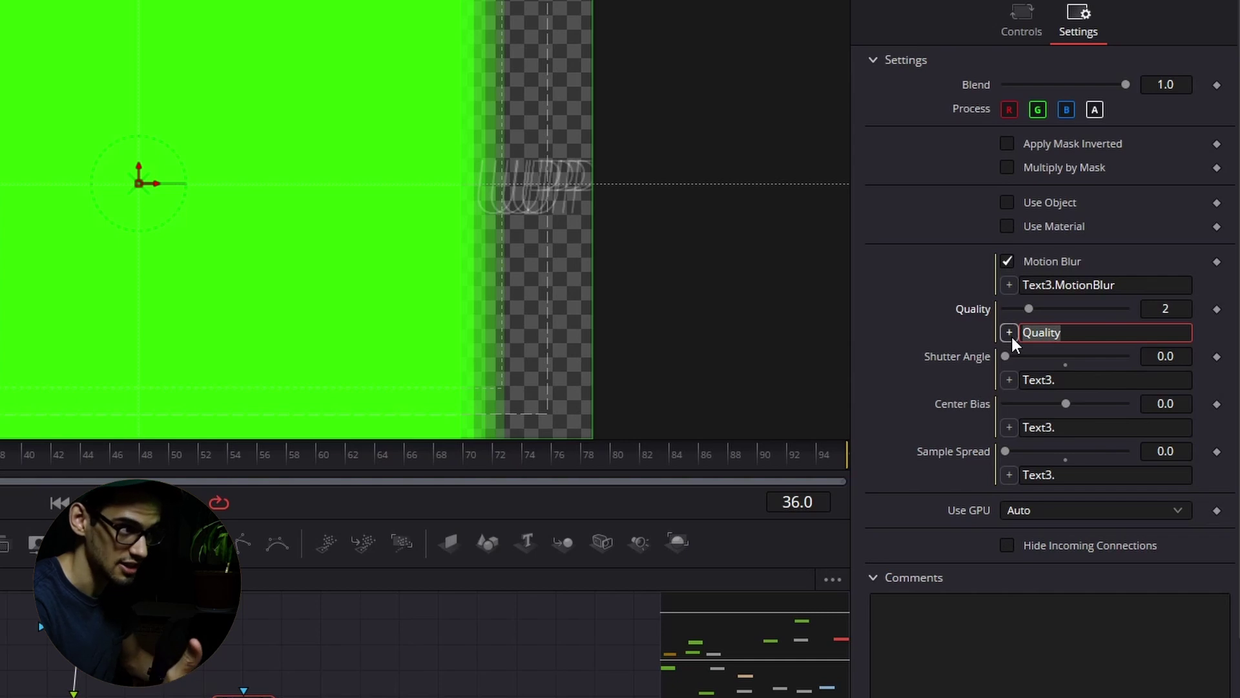
{"action": "key", "text": "ctrl+v"}
{"action": "type", "text": "Quality"}
{"action": "left_click", "coordinate": [1009, 380]}
{"action": "key", "text": "ctrl+a"}
{"action": "key", "text": "ctrl+v"}
{"action": "type", "text": "ShutterAngle"}
Step: Set the Center Bias and Sample Spread expressions to Text3.CenterBias and Text3.SampleSpread
{"action": "left_click", "coordinate": [1009, 428]}
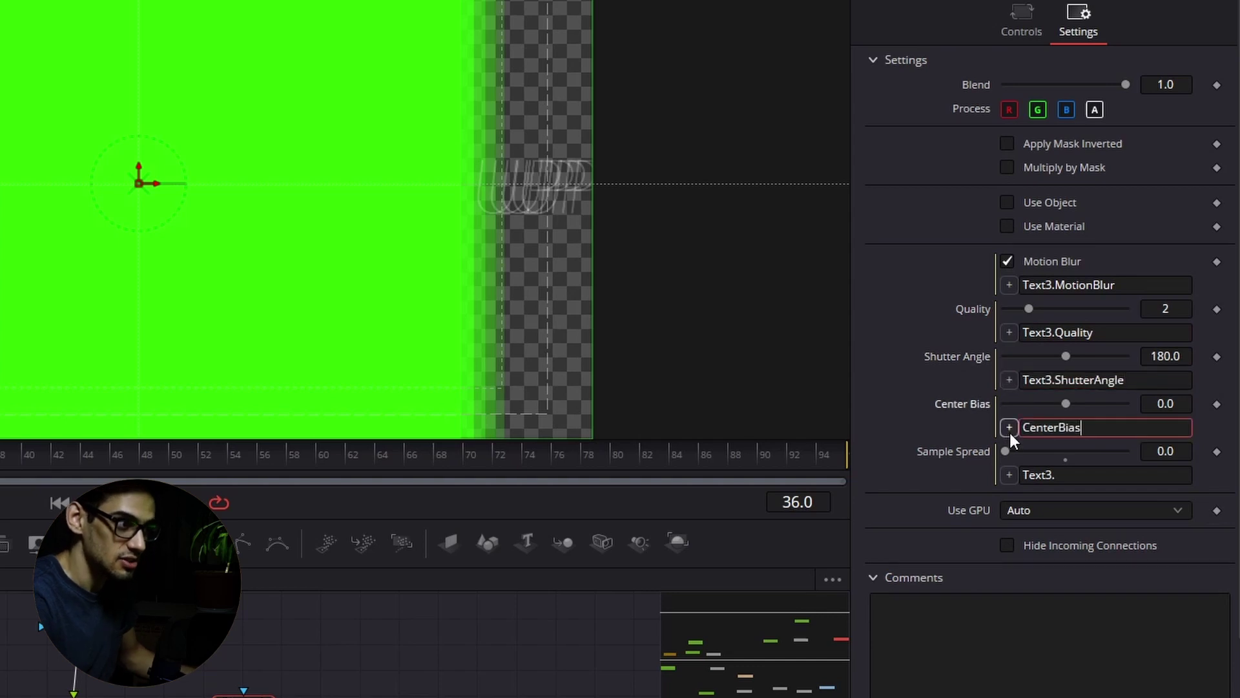
{"action": "key", "text": "ctrl+a"}
{"action": "key", "text": "ctrl+v"}
{"action": "type", "text": "CenterBias"}
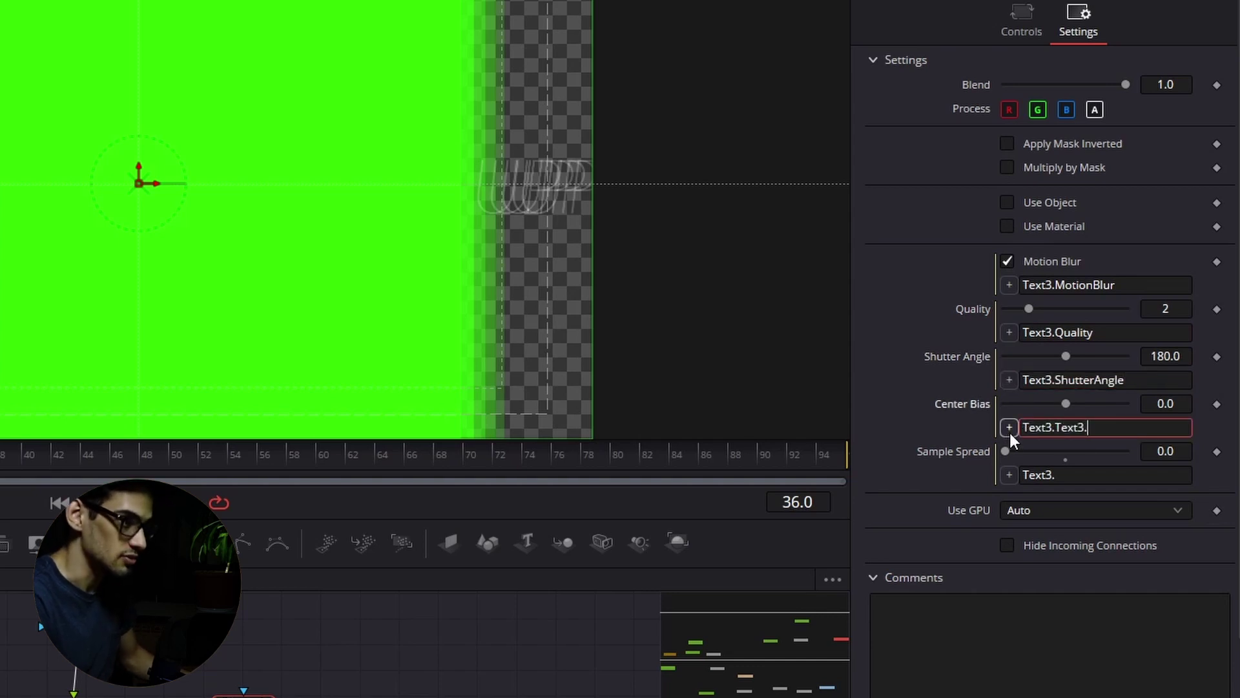
{"action": "key", "text": "ctrl+a"}
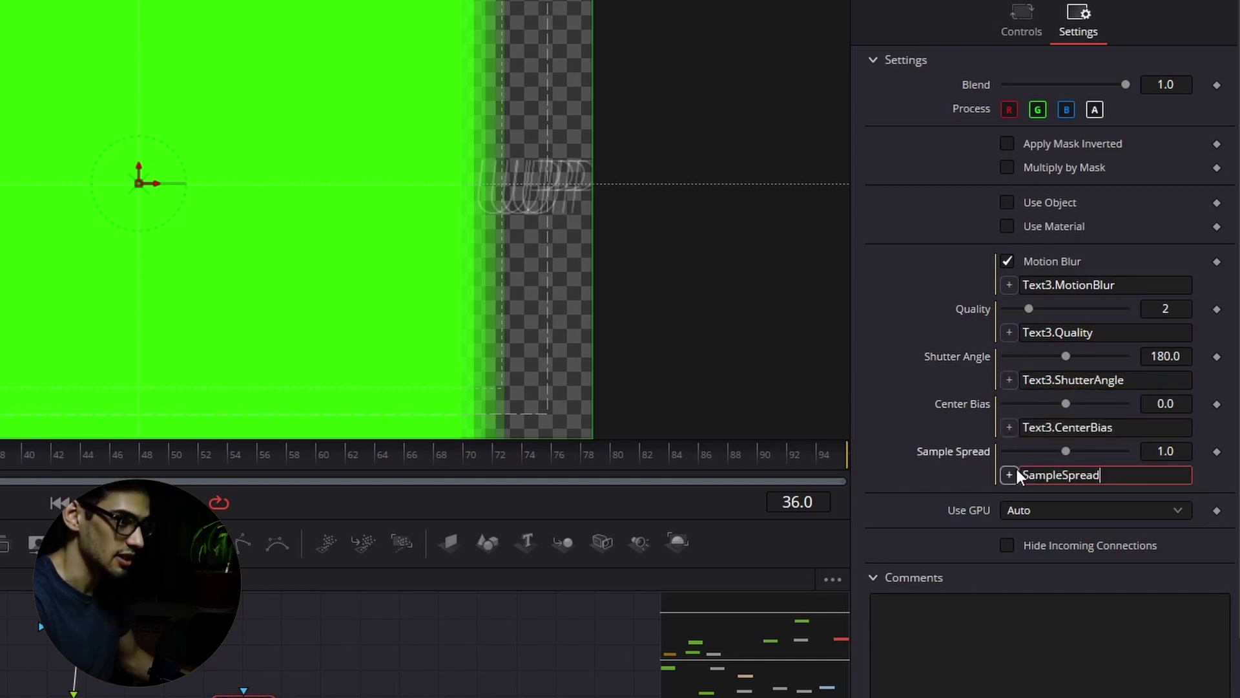
{"action": "key", "text": "ctrl+v"}
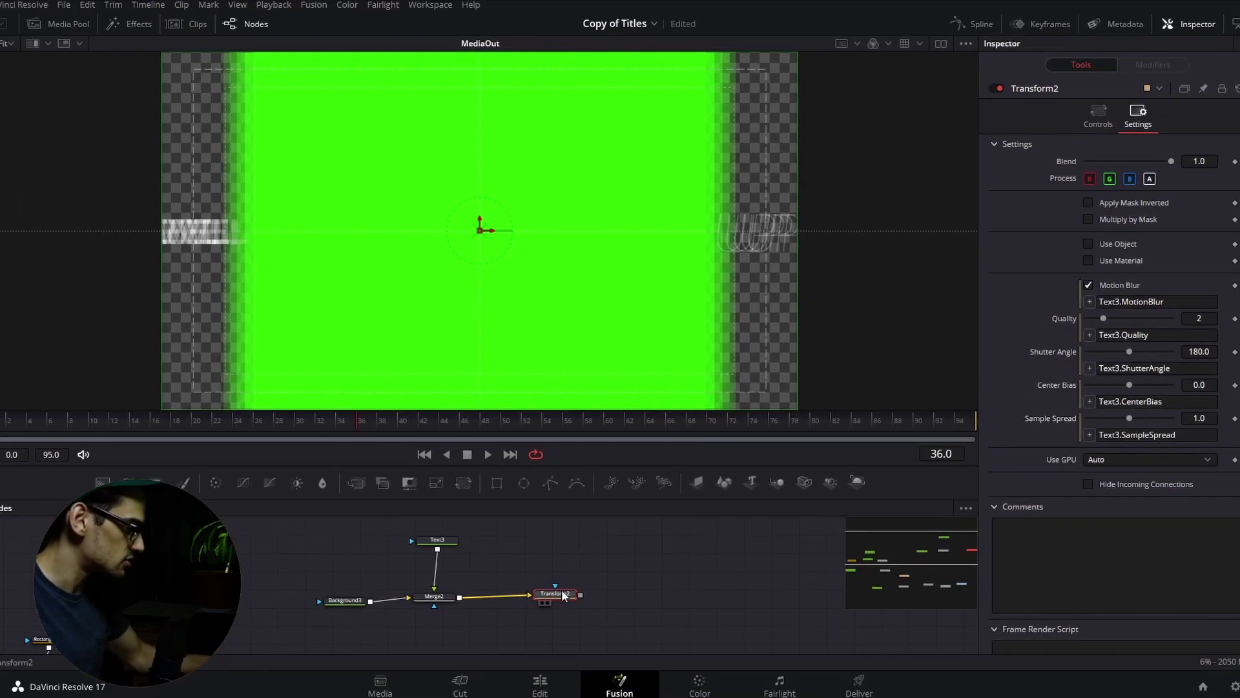
Step: View Transform2 in the viewer and type 'sdhs' as Text3's text
{"action": "key", "text": "1"}
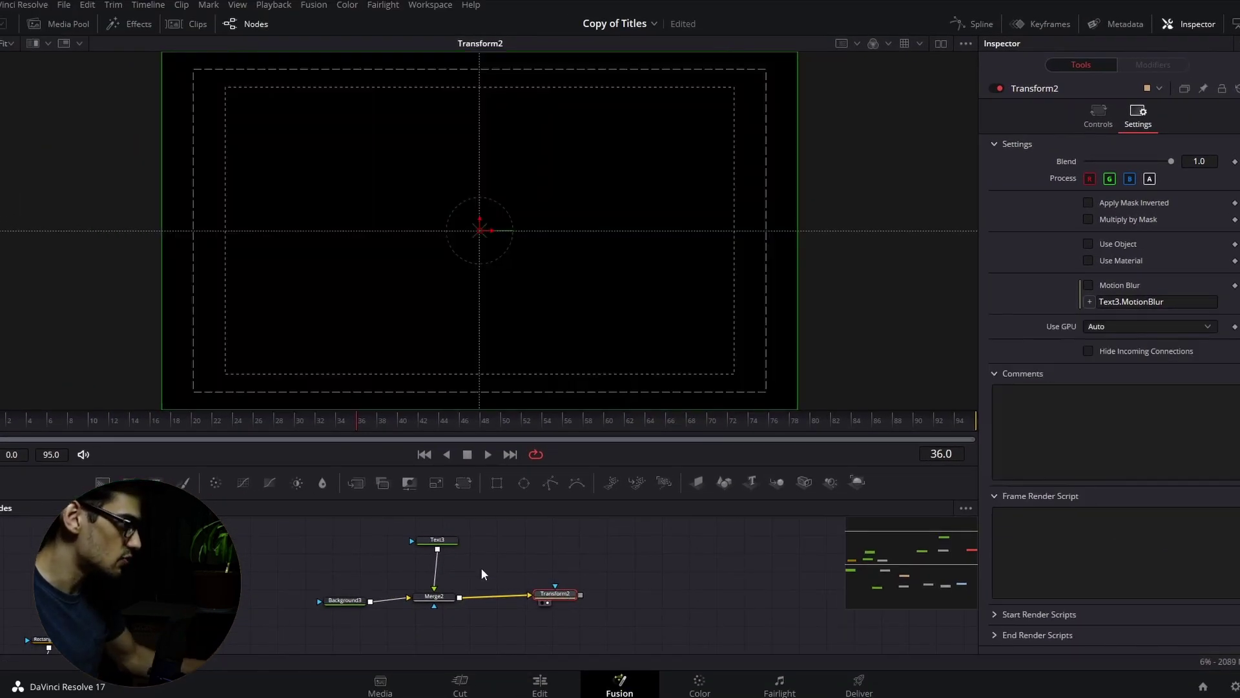
{"action": "left_click", "coordinate": [451, 541]}
{"action": "left_click", "coordinate": [1074, 241]}
{"action": "type", "text": "sdhs"}
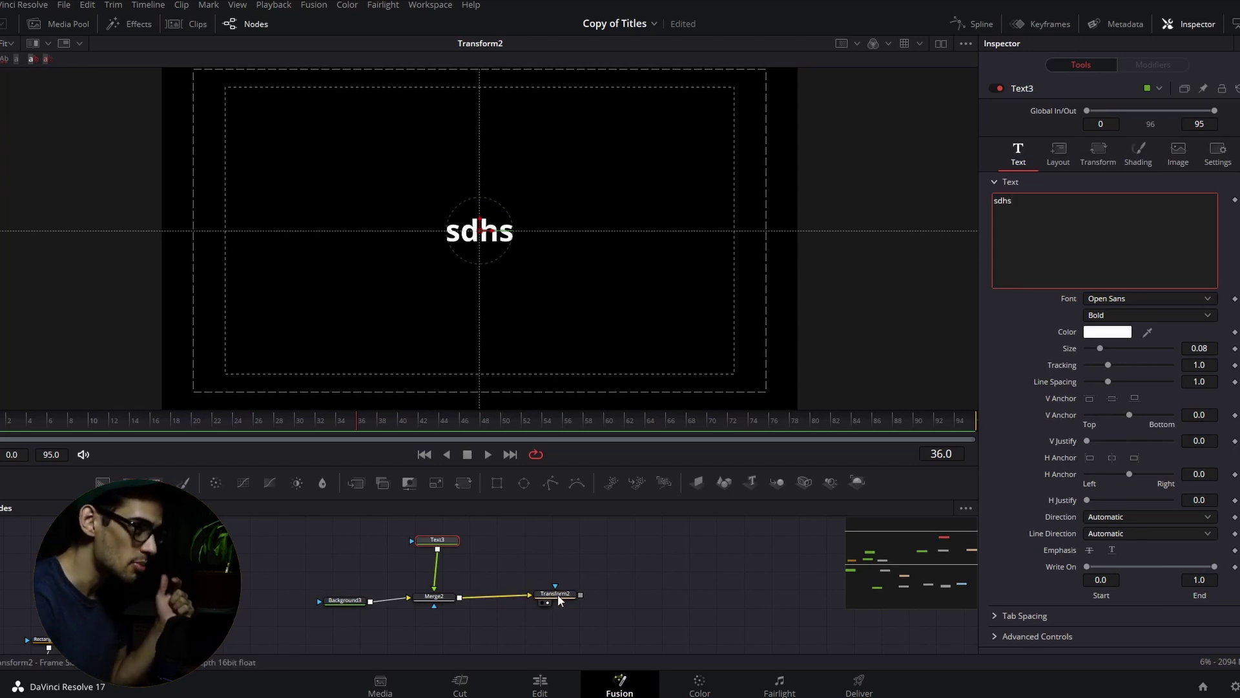
Step: Enable Text3's Motion Blur and lower its Shutter Angle to 65.2, confirming Transform2 follows
{"action": "left_click", "coordinate": [1215, 158]}
{"action": "left_click", "coordinate": [1116, 239]}
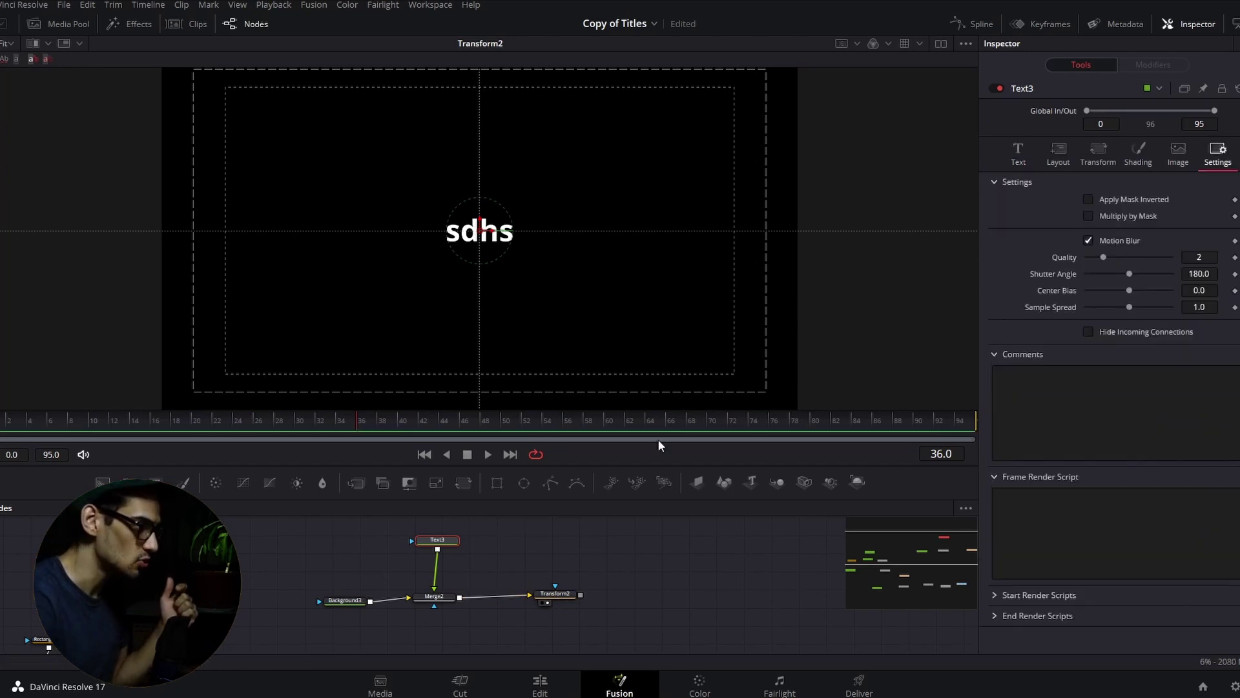
{"action": "left_click", "coordinate": [562, 595]}
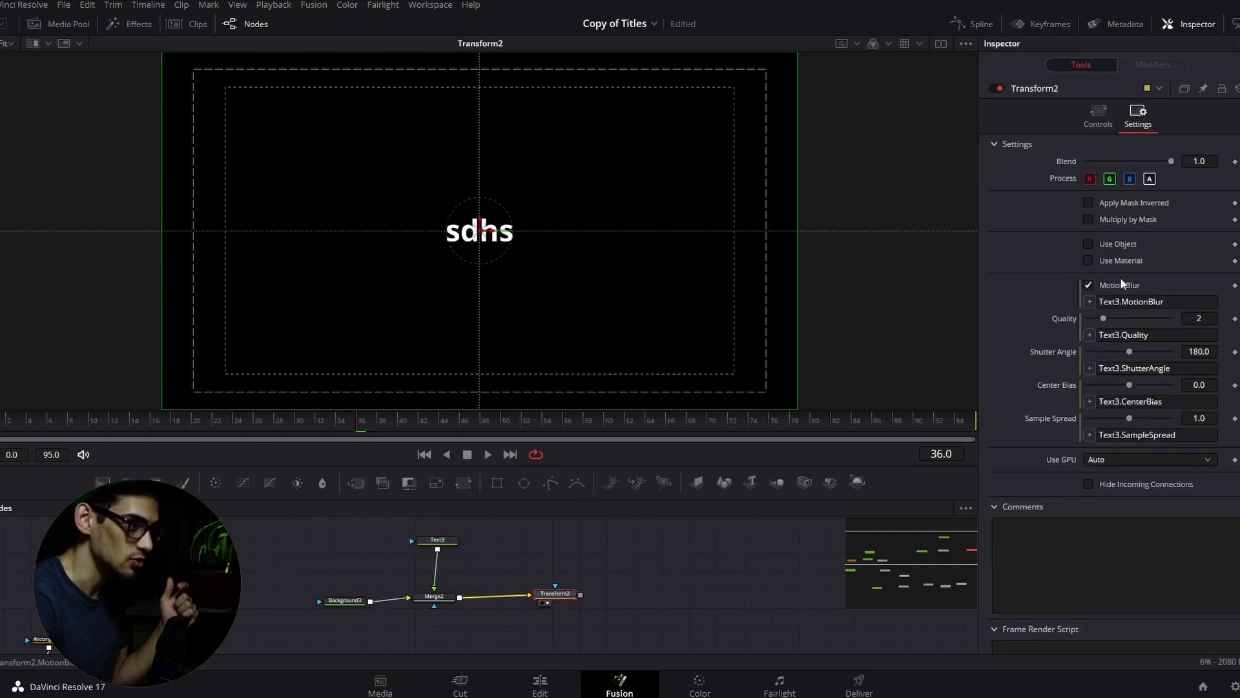
{"action": "left_click_drag", "start_coordinate": [413, 542], "coordinate": [431, 540]}
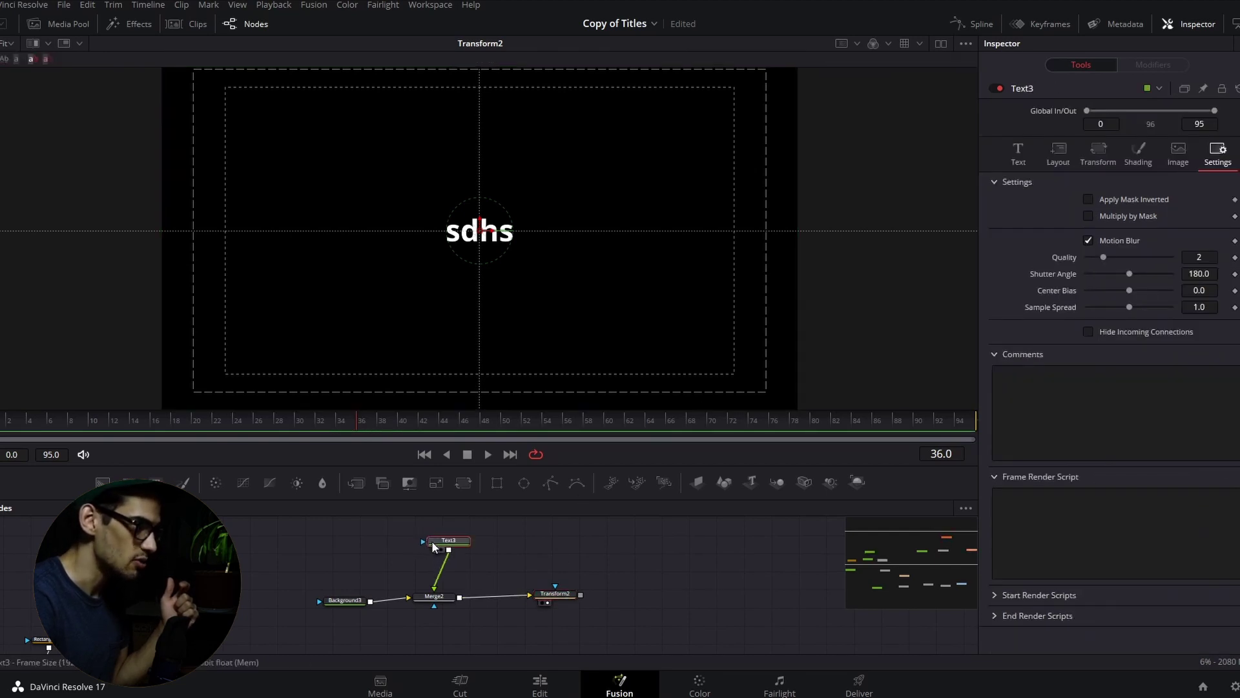
{"action": "left_click_drag", "start_coordinate": [1129, 273], "coordinate": [1103, 271]}
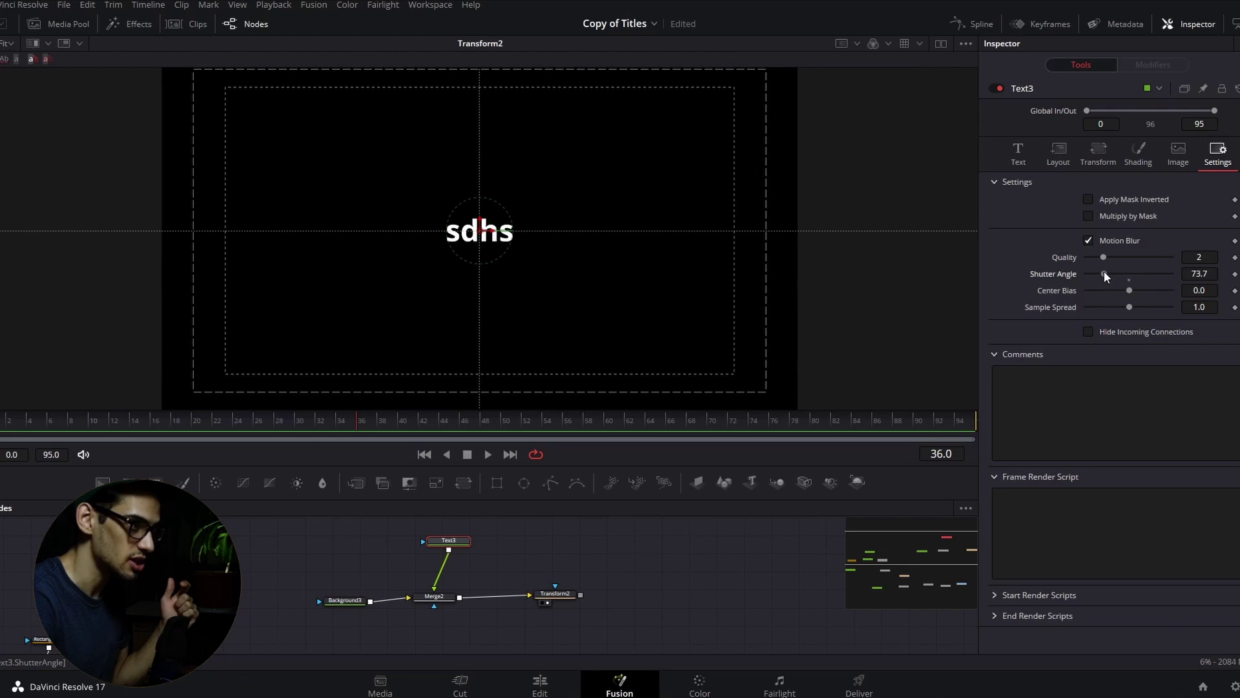
{"action": "left_click", "coordinate": [574, 600]}
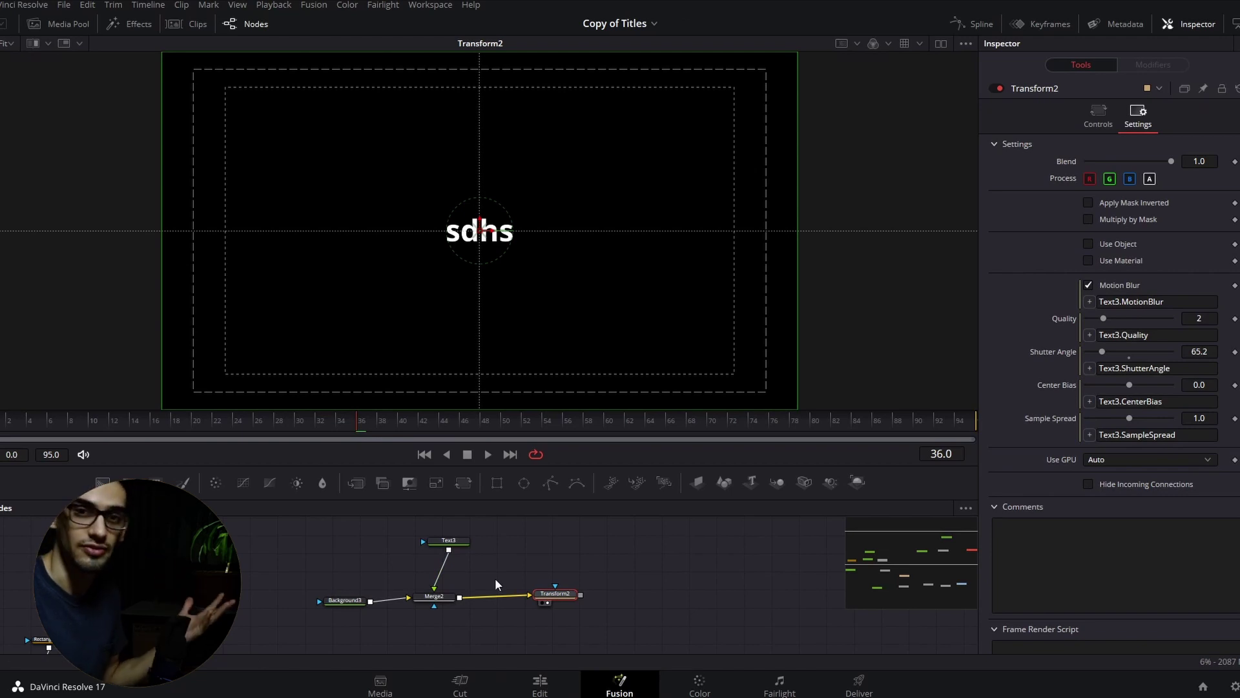
{"action": "right_click", "coordinate": [549, 595]}
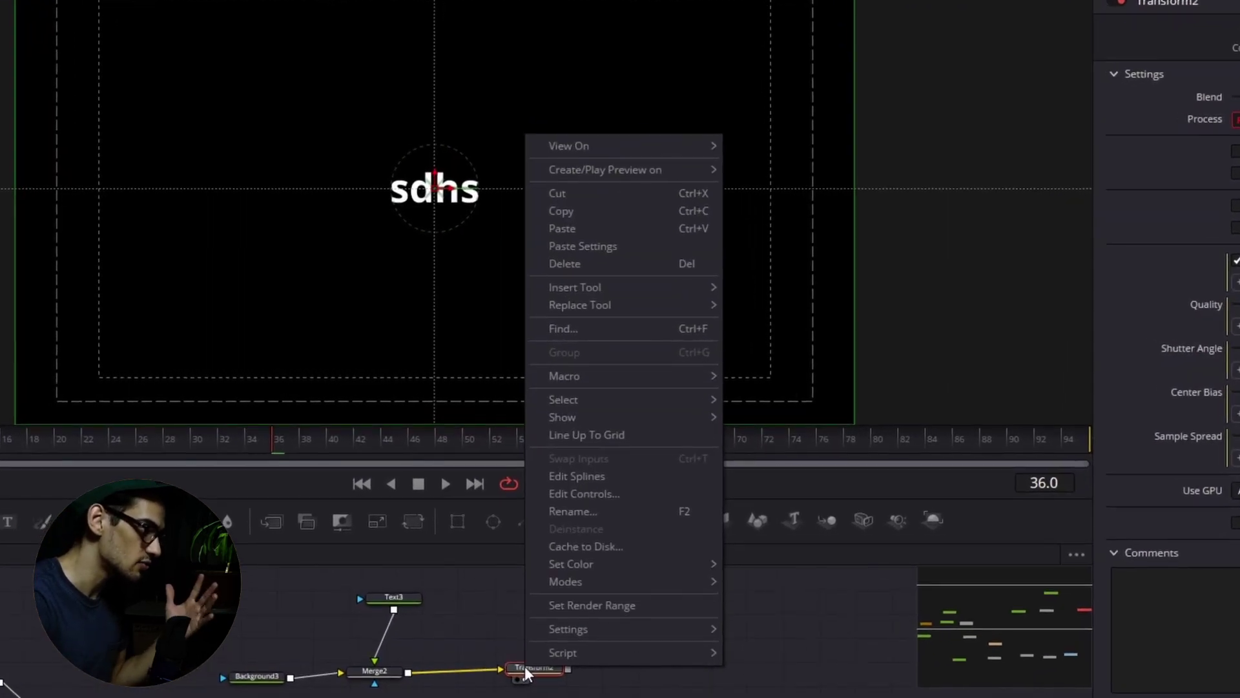
{"action": "left_click", "coordinate": [624, 210]}
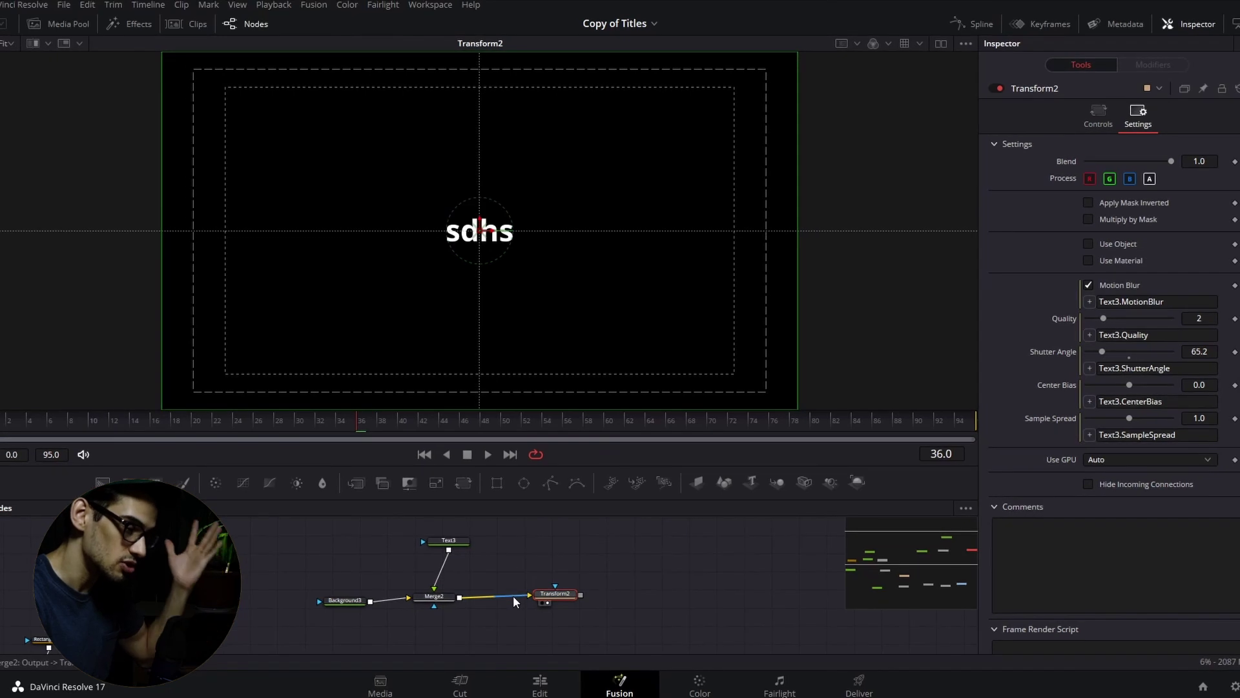
{"action": "right_click", "coordinate": [550, 594]}
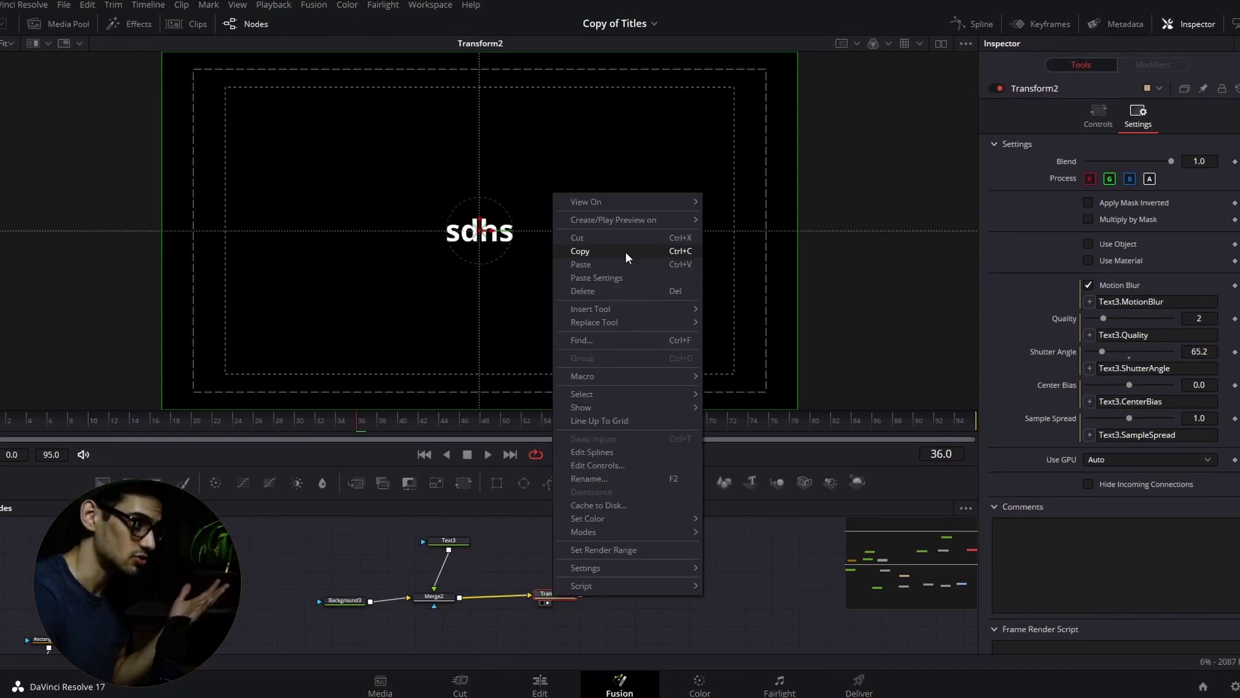
{"action": "left_click", "coordinate": [626, 253]}
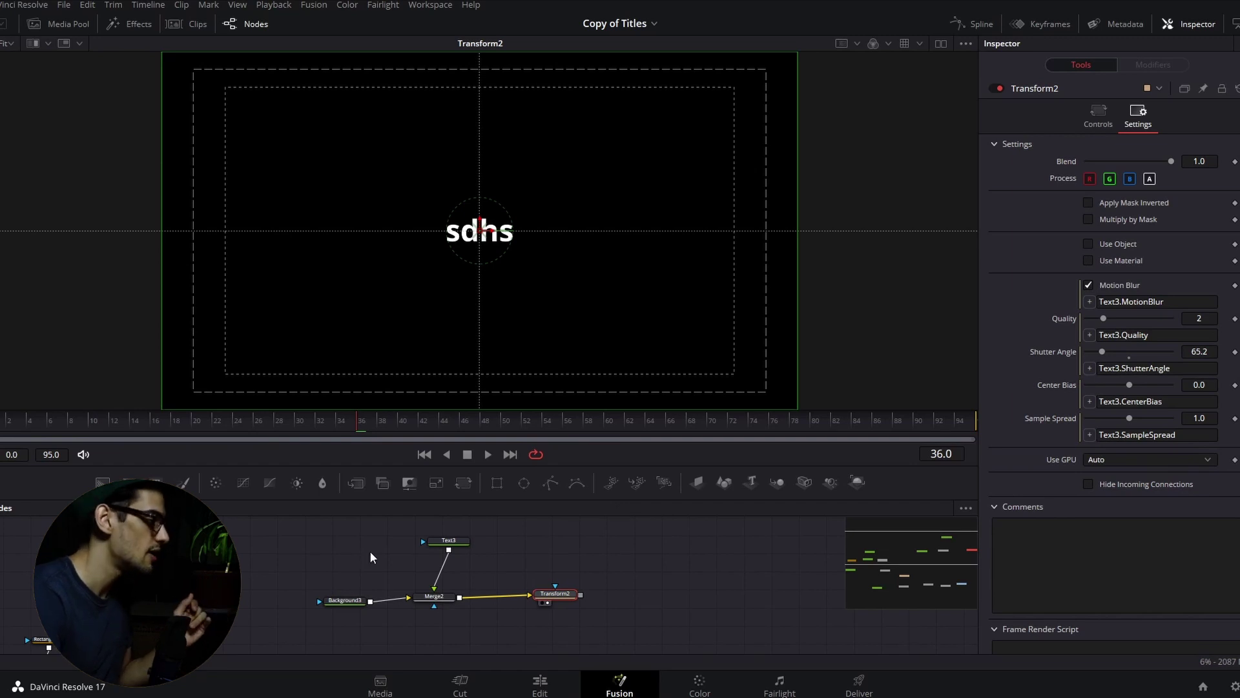
Step: Enable Merge2's Motion Blur and link its Quality and Shutter Angle to Text3
{"action": "left_click", "coordinate": [451, 600]}
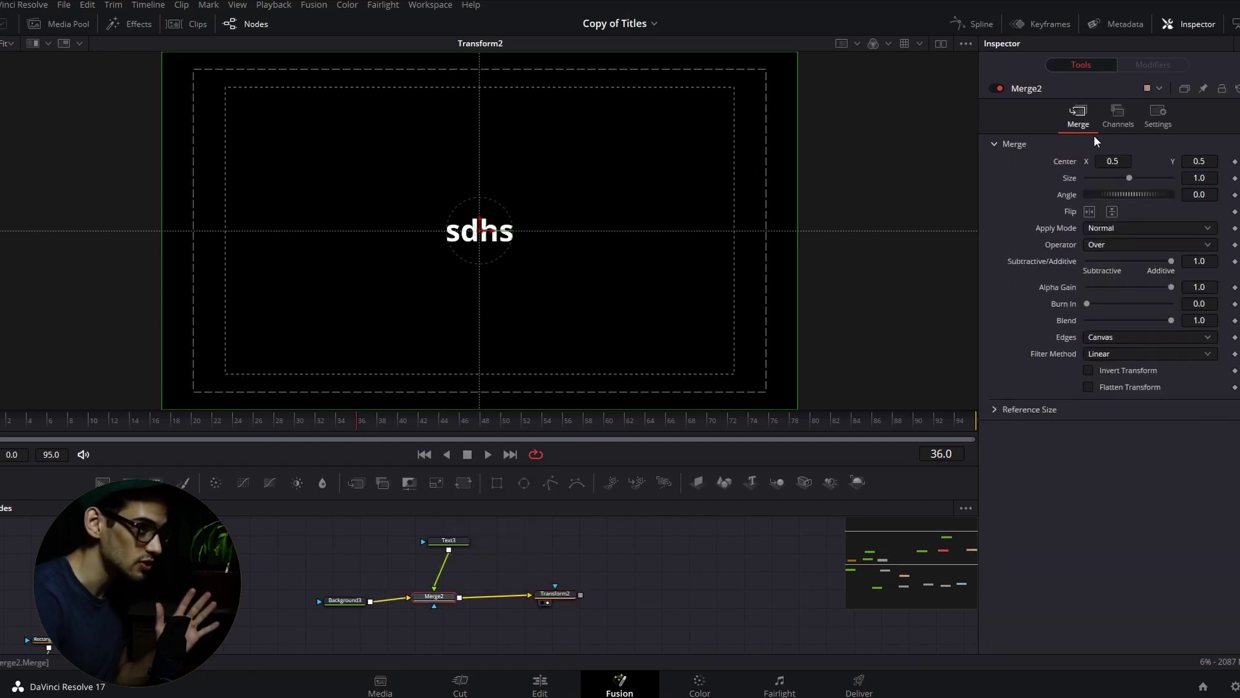
{"action": "left_click", "coordinate": [1149, 124]}
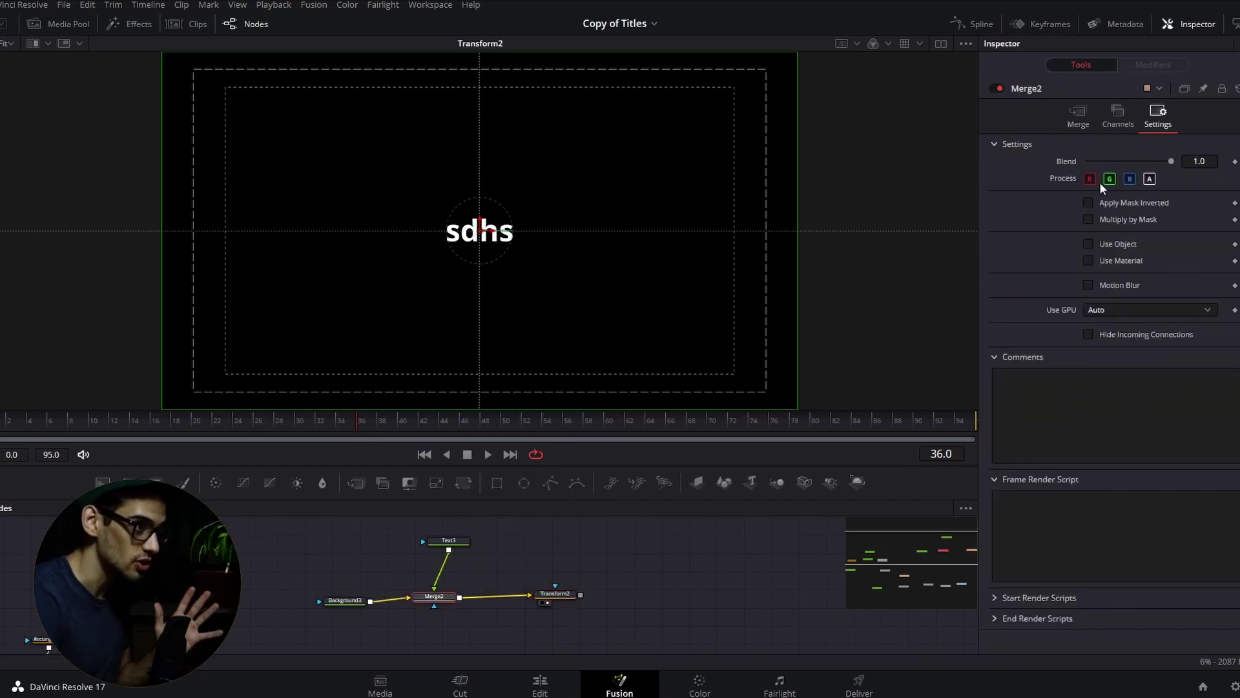
{"action": "left_click", "coordinate": [1107, 279]}
{"action": "right_click", "coordinate": [1066, 300]}
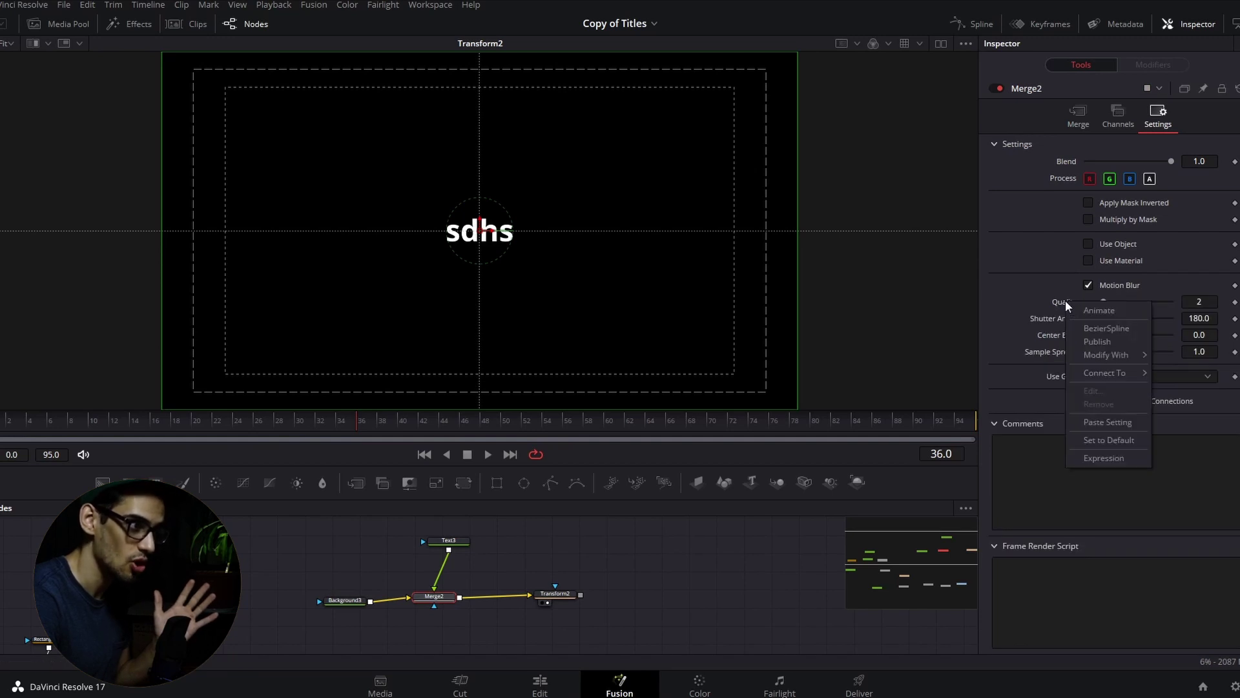
{"action": "left_click", "coordinate": [1107, 422]}
{"action": "right_click", "coordinate": [1060, 336]}
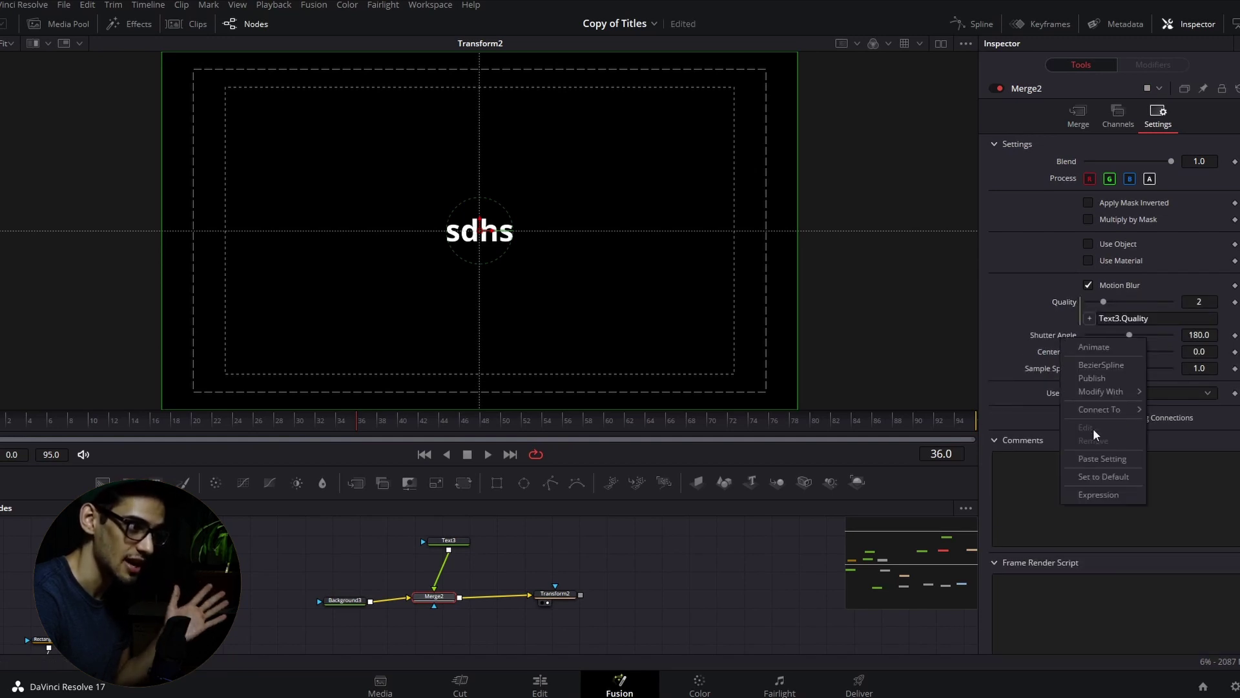
{"action": "left_click", "coordinate": [1086, 459]}
Step: Link Merge2's Center Bias, Sample Spread and Motion Blur toggle to Text3
{"action": "right_click", "coordinate": [1064, 363]}
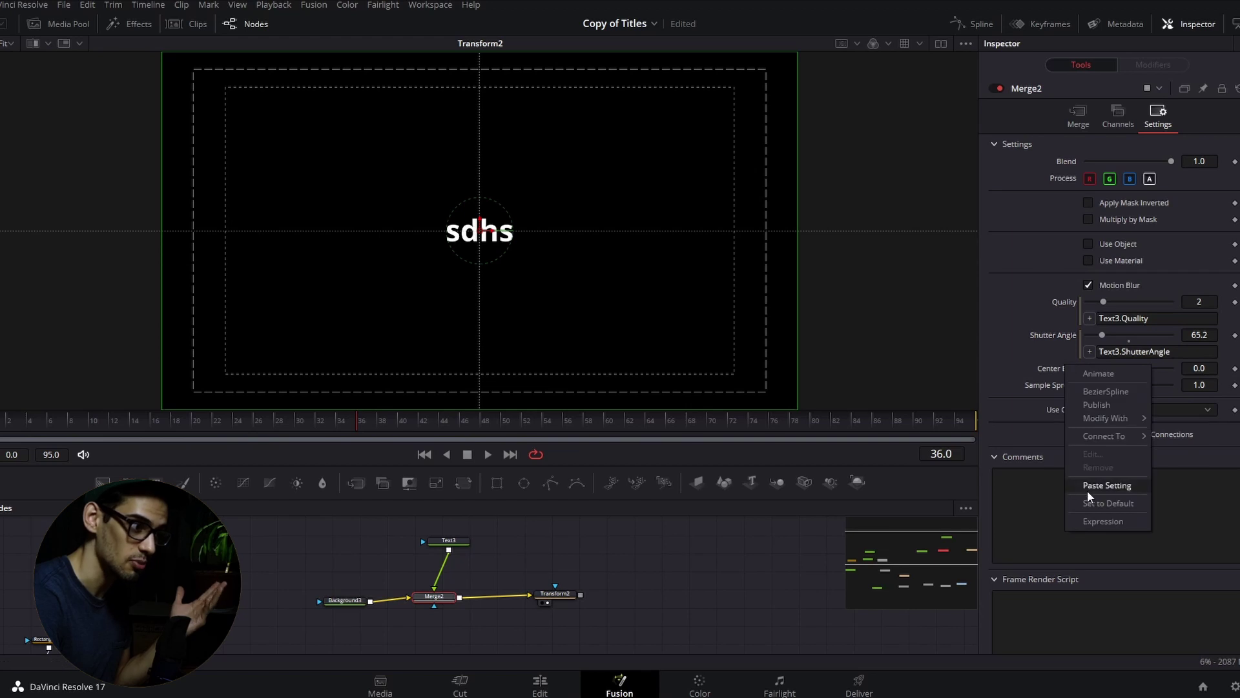
{"action": "left_click", "coordinate": [1091, 488]}
{"action": "right_click", "coordinate": [1058, 396]}
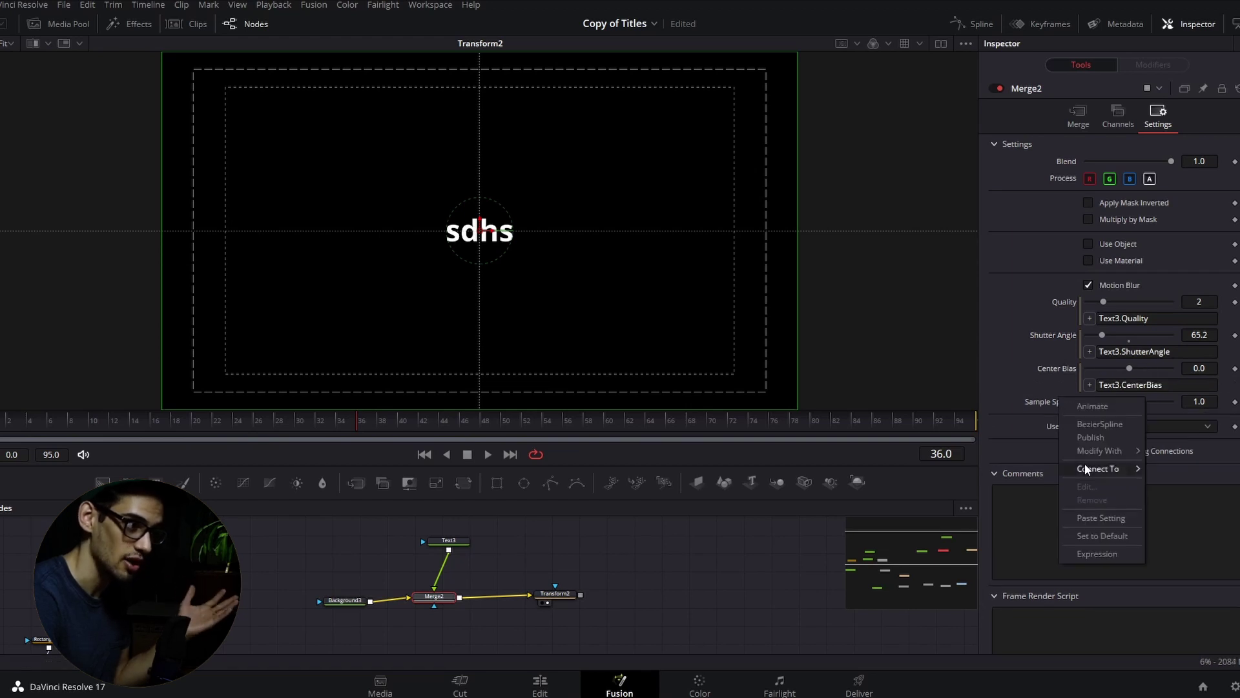
{"action": "left_click", "coordinate": [1093, 513]}
{"action": "right_click", "coordinate": [1101, 284]}
{"action": "left_click", "coordinate": [1127, 407]}
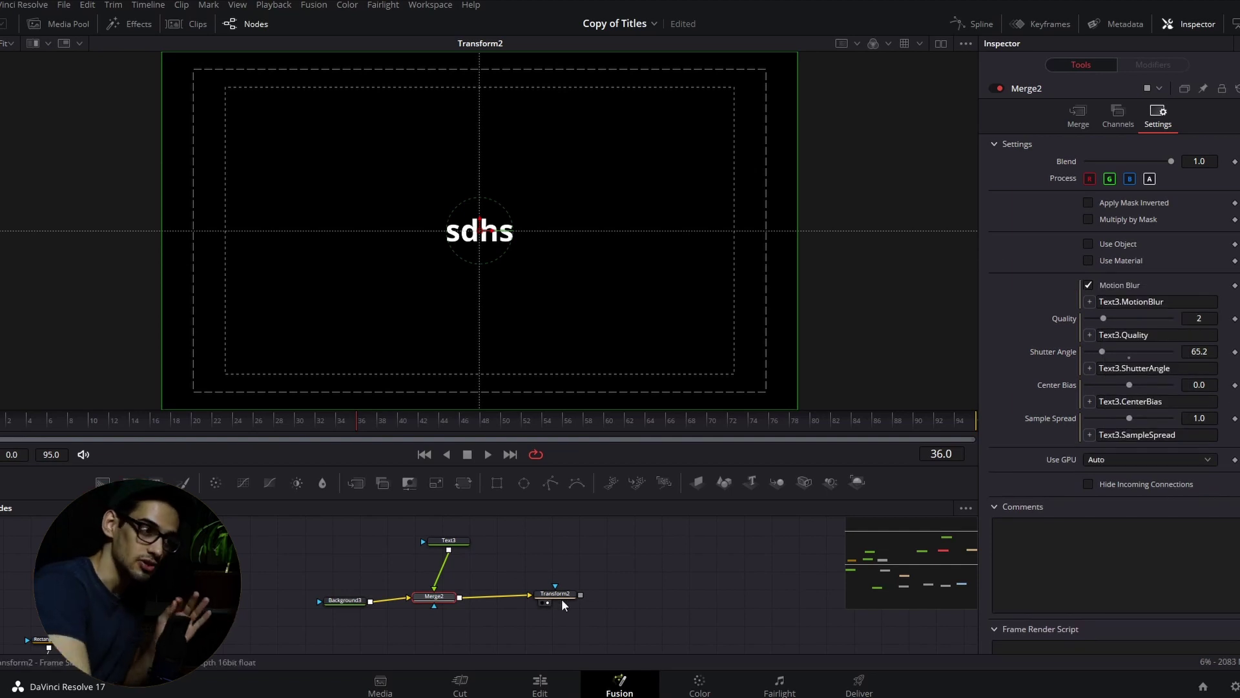
Step: Insert a Transform3 node after Background3 and set its Center X to 0.643
{"action": "left_click", "coordinate": [347, 606]}
{"action": "left_click_drag", "start_coordinate": [351, 604], "coordinate": [298, 595]}
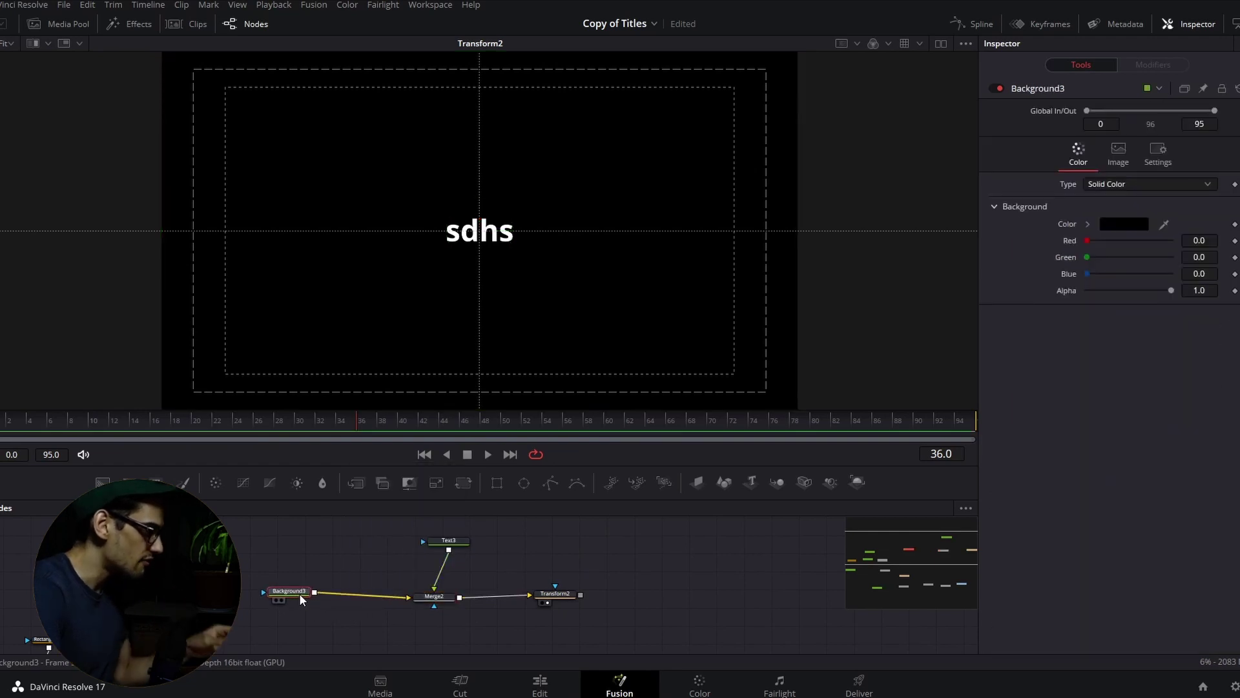
{"action": "key", "text": "shift+space"}
{"action": "type", "text": "transform"}
{"action": "key", "text": "Return"}
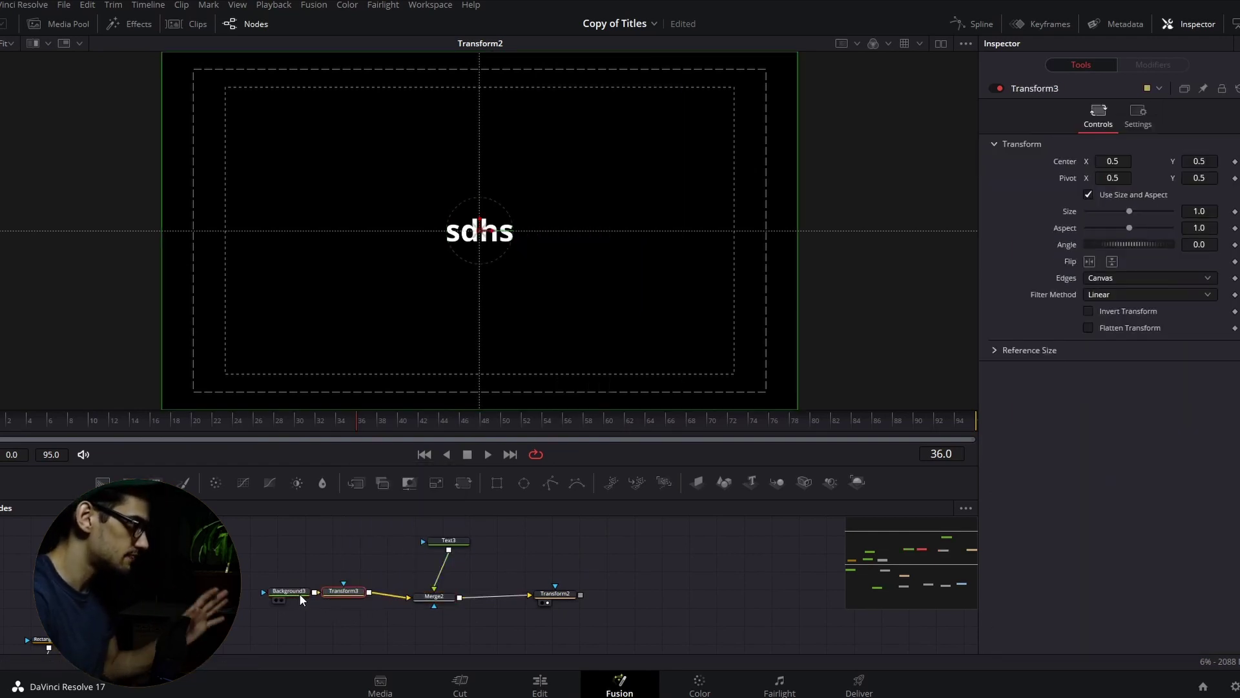
{"action": "left_click_drag", "start_coordinate": [350, 591], "coordinate": [361, 591]}
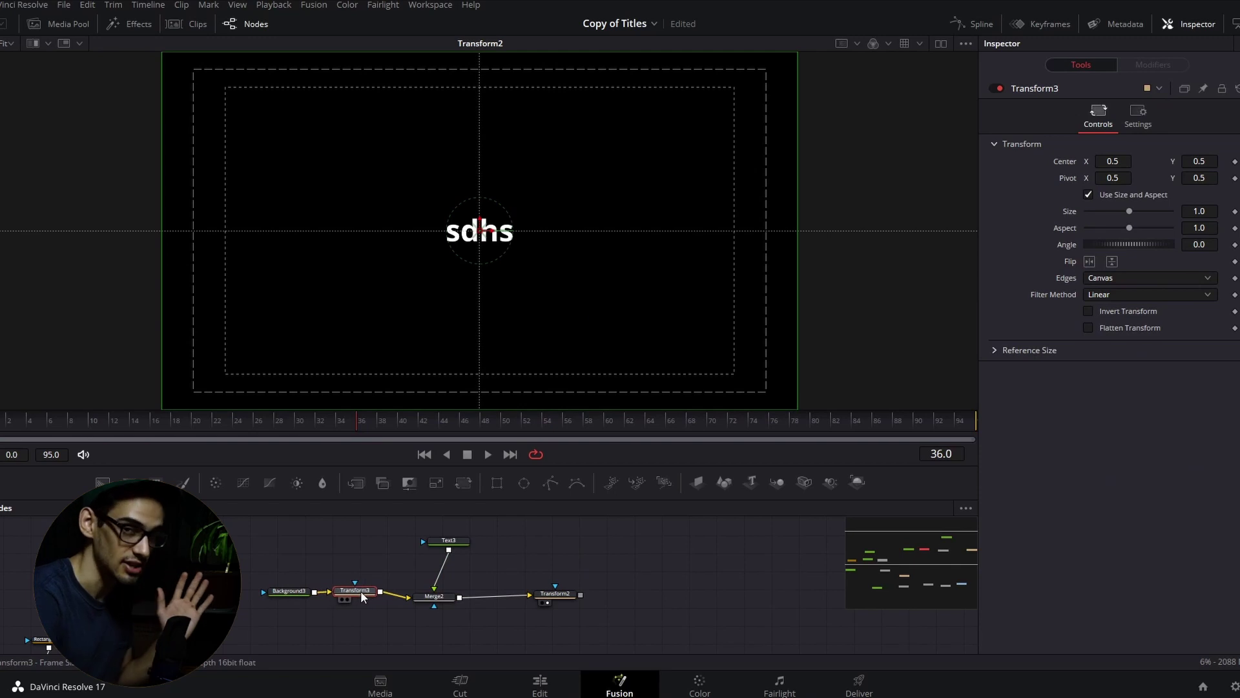
{"action": "left_click_drag", "start_coordinate": [1114, 159], "coordinate": [1212, 210]}
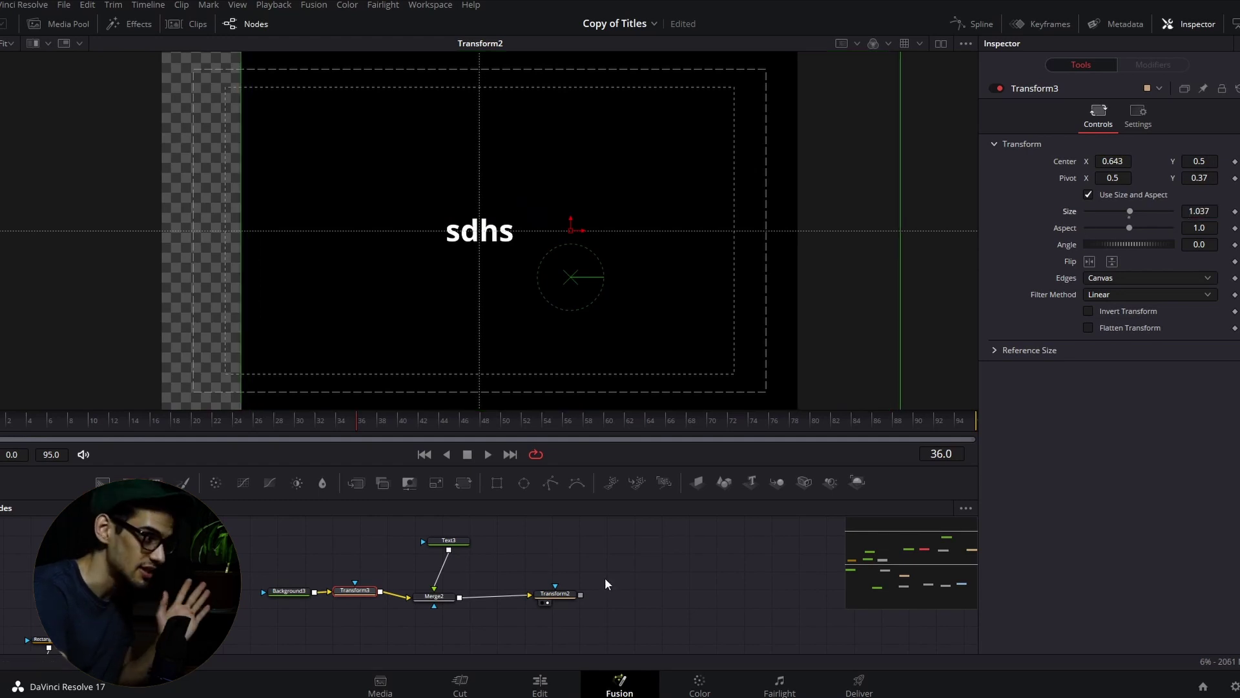
{"action": "left_click", "coordinate": [557, 598]}
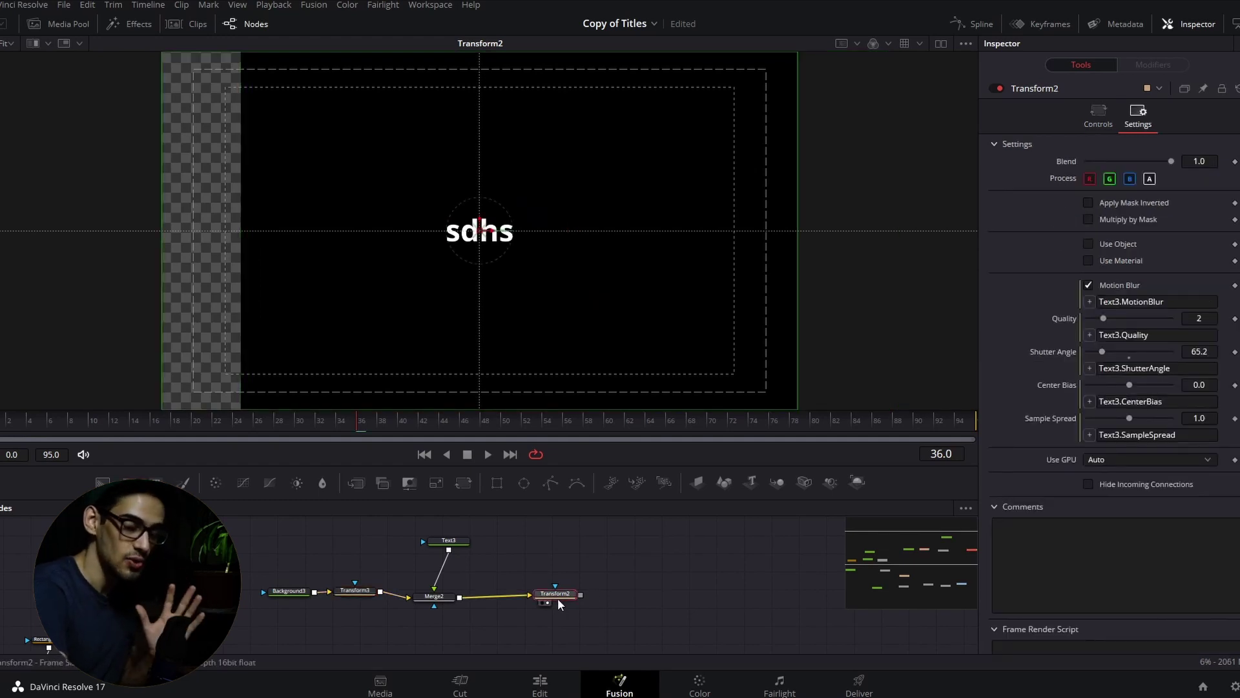
Step: Copy Transform2 and paste its settings onto Transform3
{"action": "right_click", "coordinate": [556, 598]}
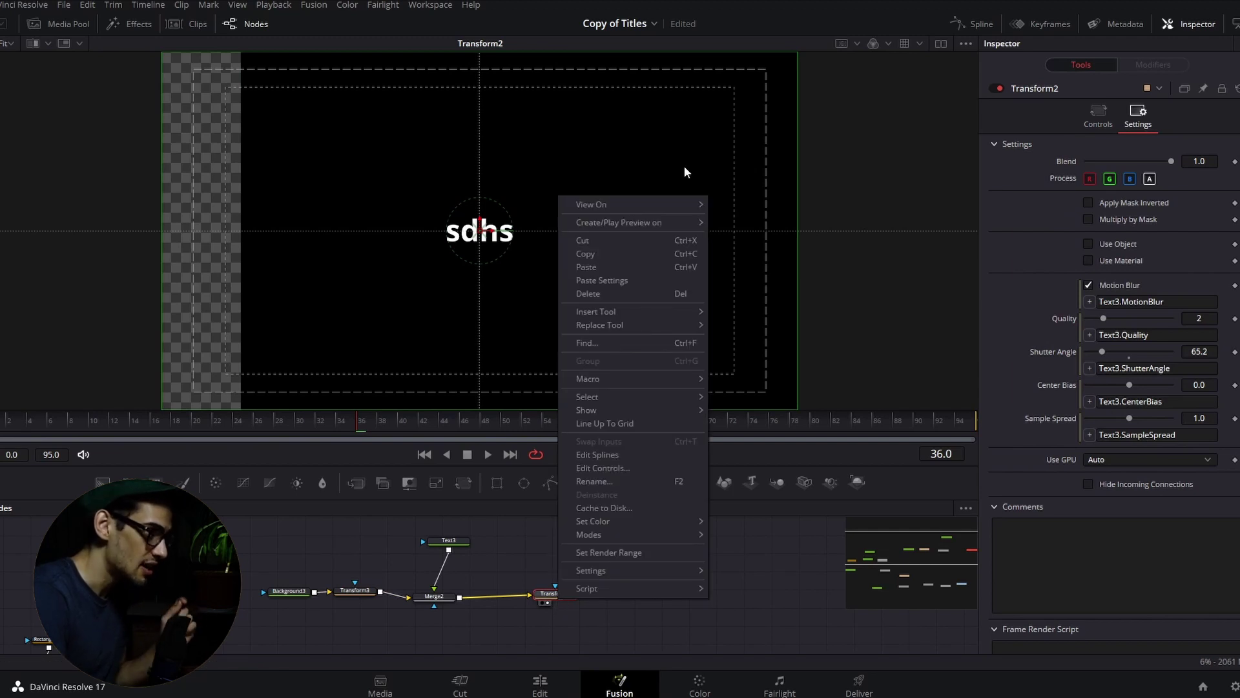
{"action": "left_click", "coordinate": [628, 253]}
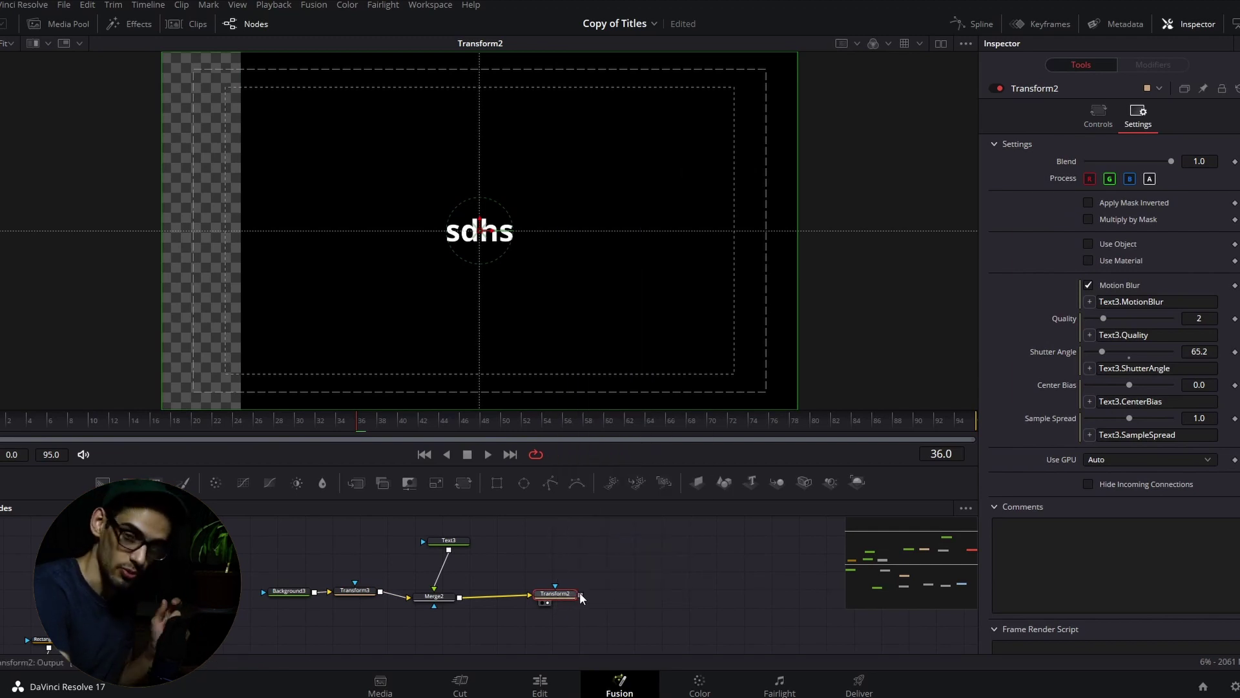
{"action": "left_click", "coordinate": [371, 596]}
{"action": "right_click", "coordinate": [370, 598]}
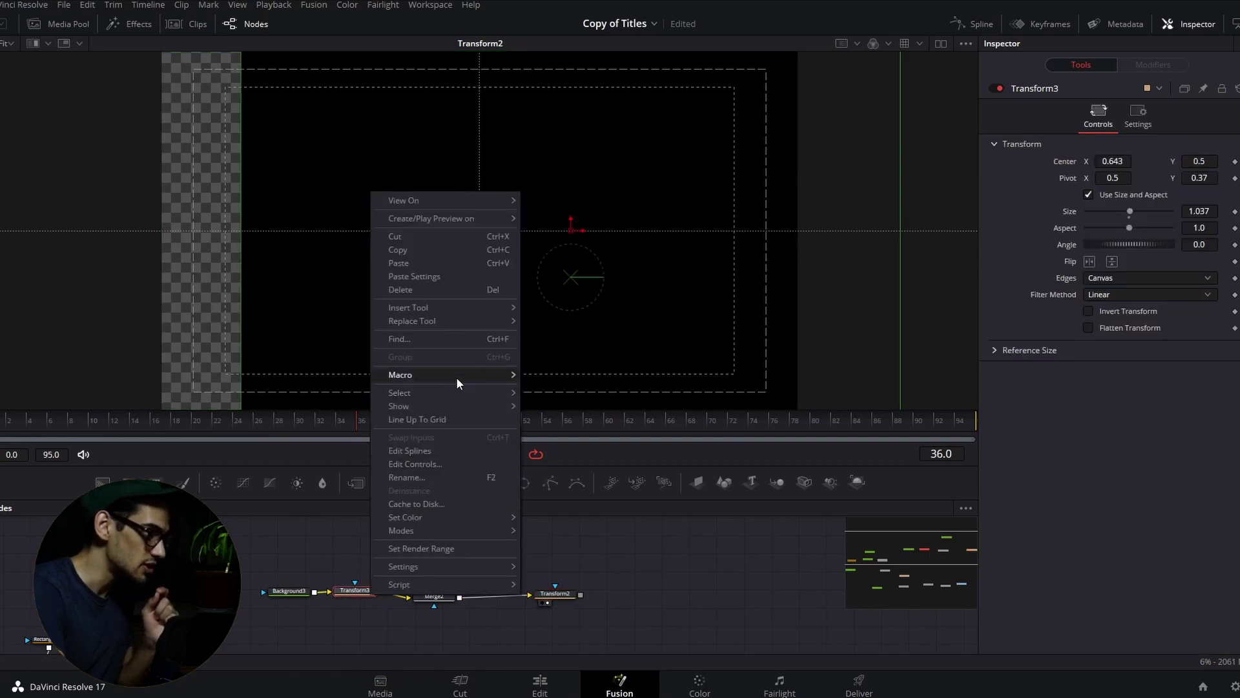
{"action": "left_click", "coordinate": [458, 276]}
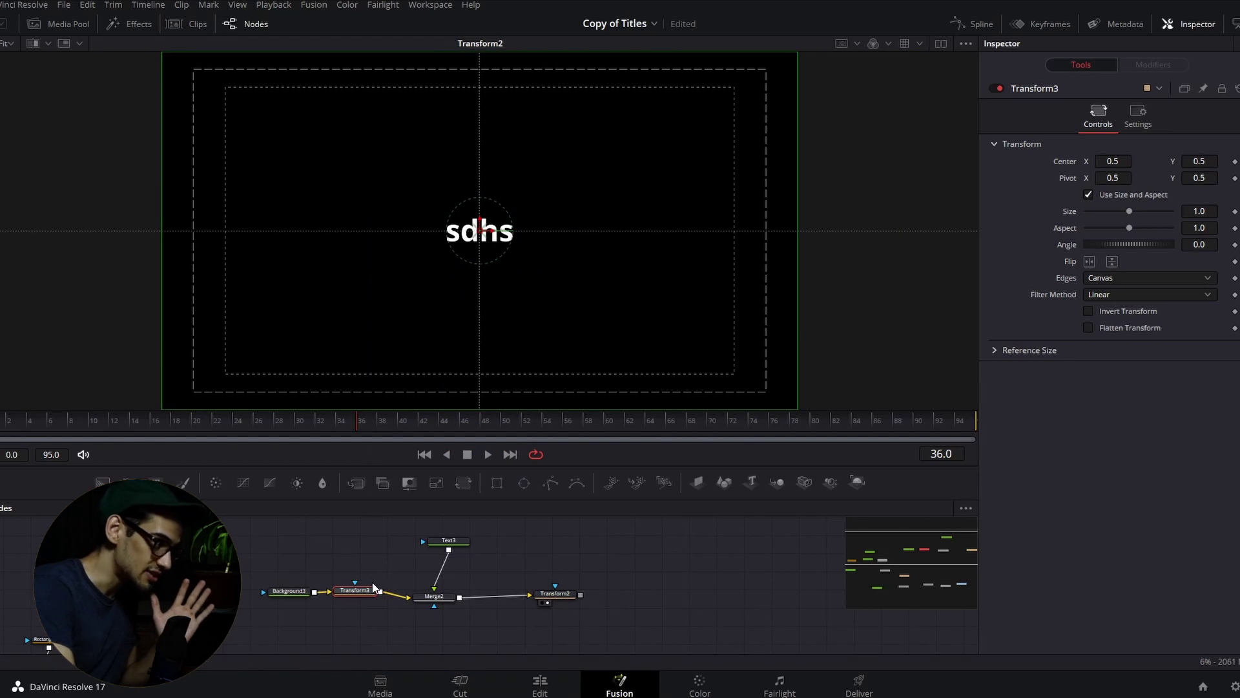
{"action": "left_click", "coordinate": [566, 598]}
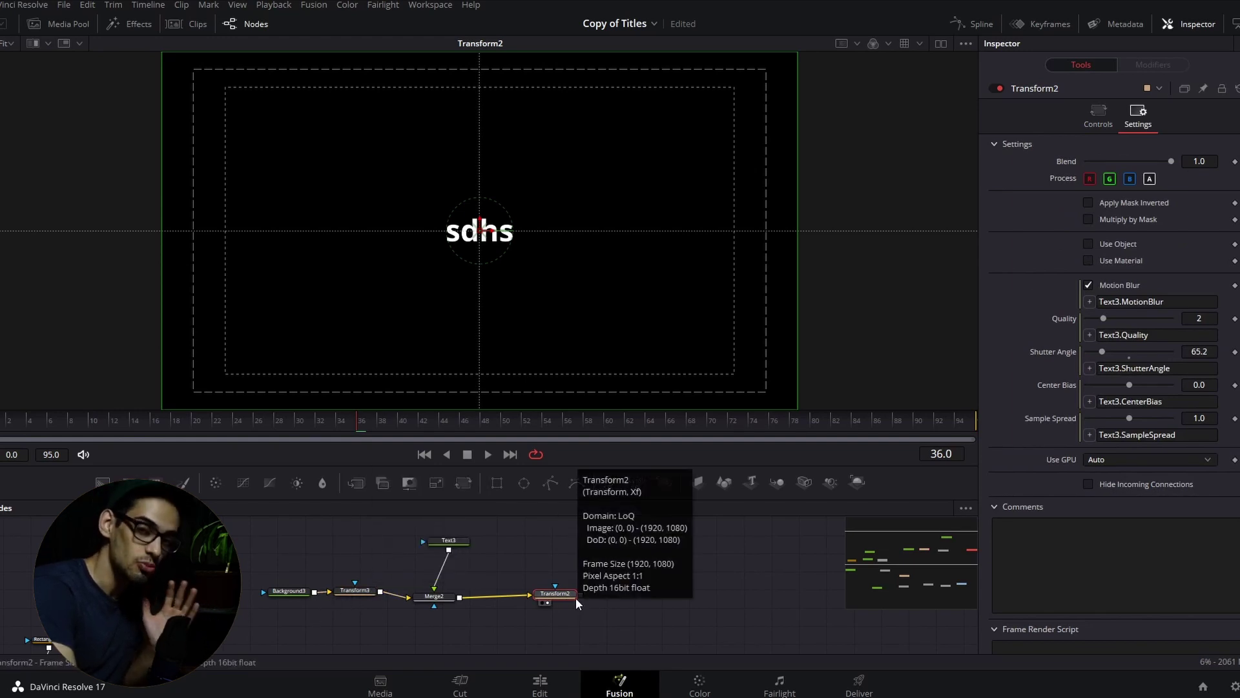
{"action": "left_click", "coordinate": [369, 590]}
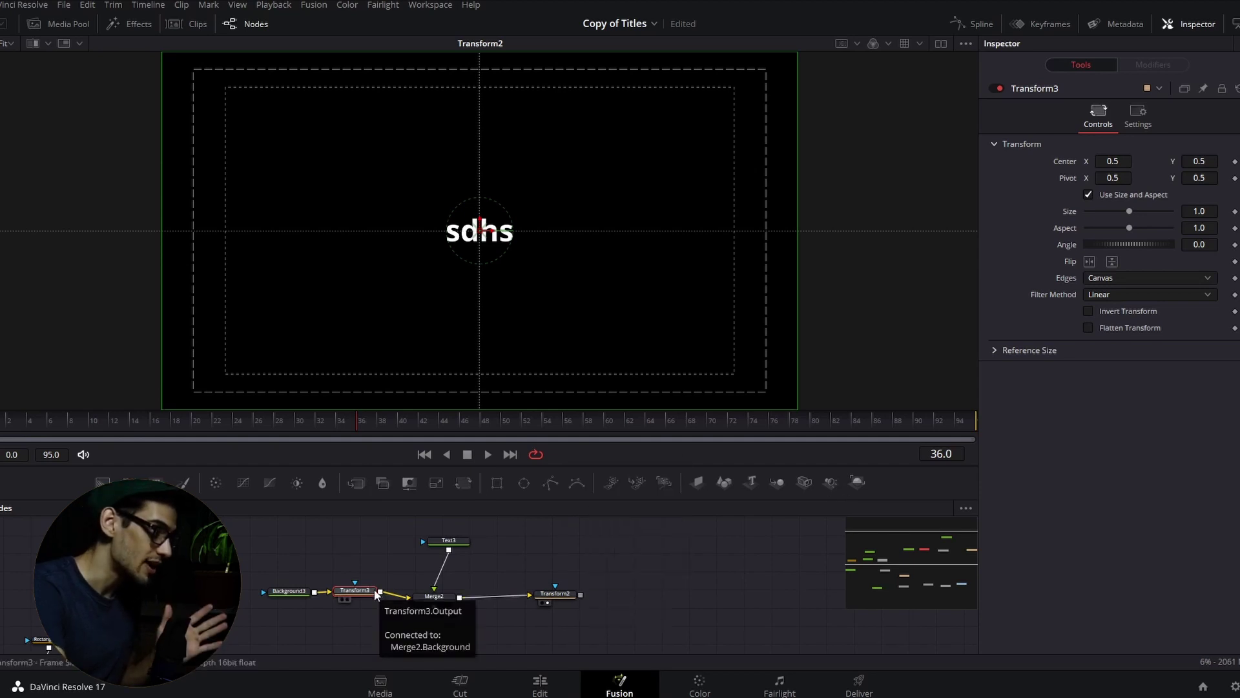
Step: Check Transform3's linked Motion Blur settings, then show Background3's Settings tab
{"action": "left_click", "coordinate": [1138, 115]}
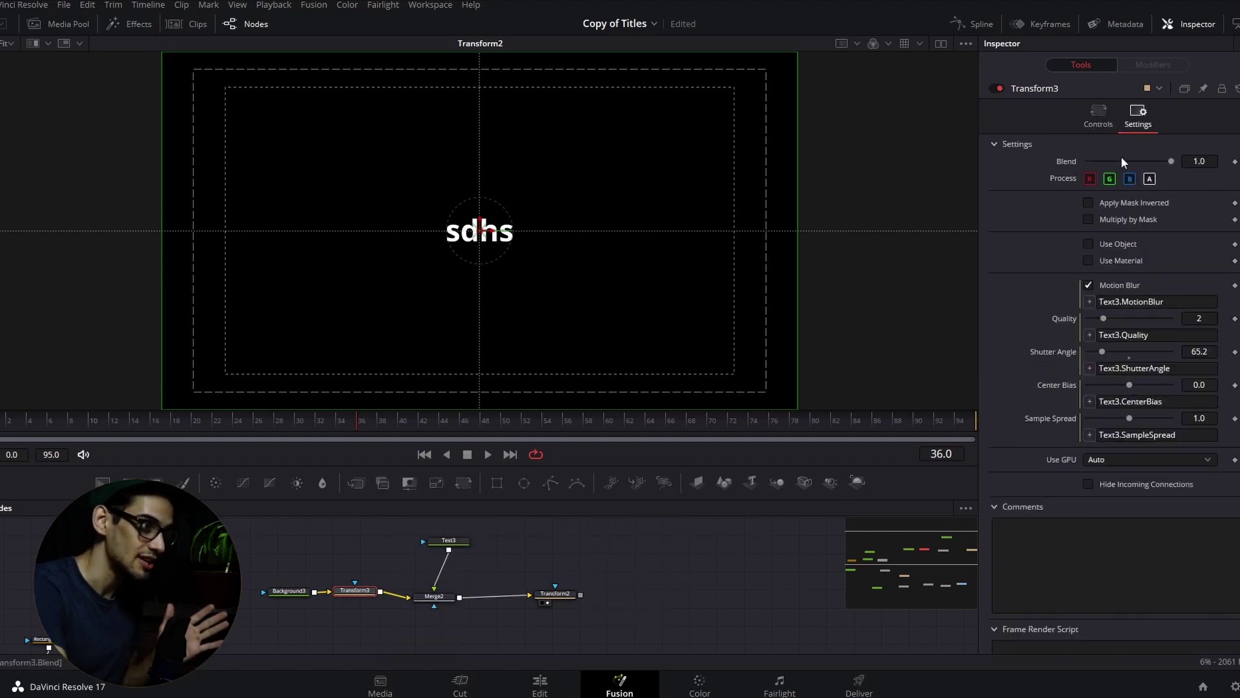
{"action": "right_click", "coordinate": [1107, 285]}
{"action": "left_click", "coordinate": [1136, 427]}
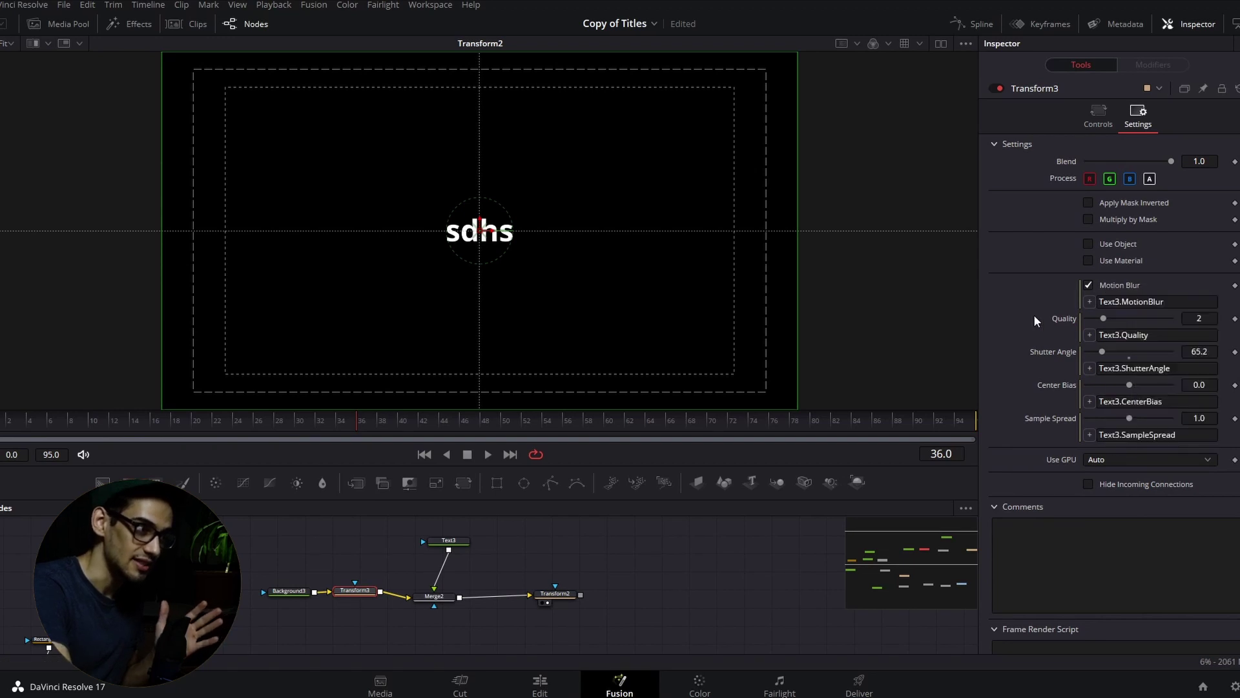
{"action": "left_click", "coordinate": [294, 591]}
{"action": "left_click", "coordinate": [1156, 157]}
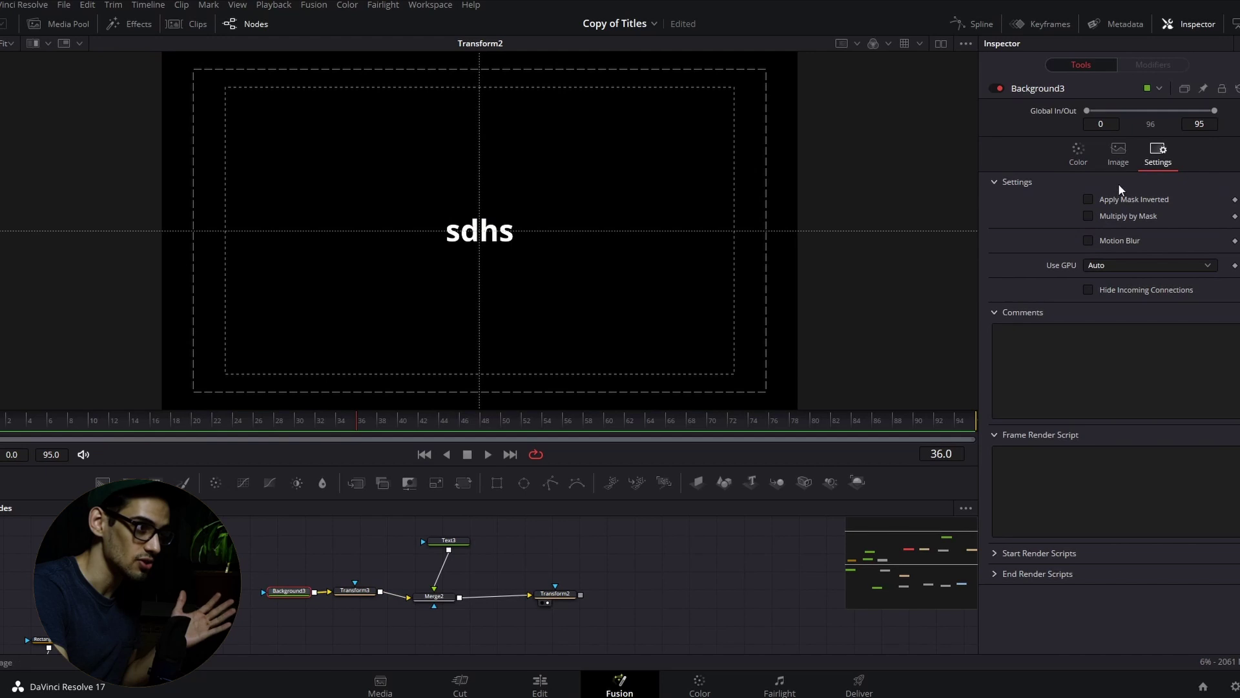
Step: Paste Text3's settings into Background3's Motion Blur and Quality, linking both by expression
{"action": "right_click", "coordinate": [1071, 237]}
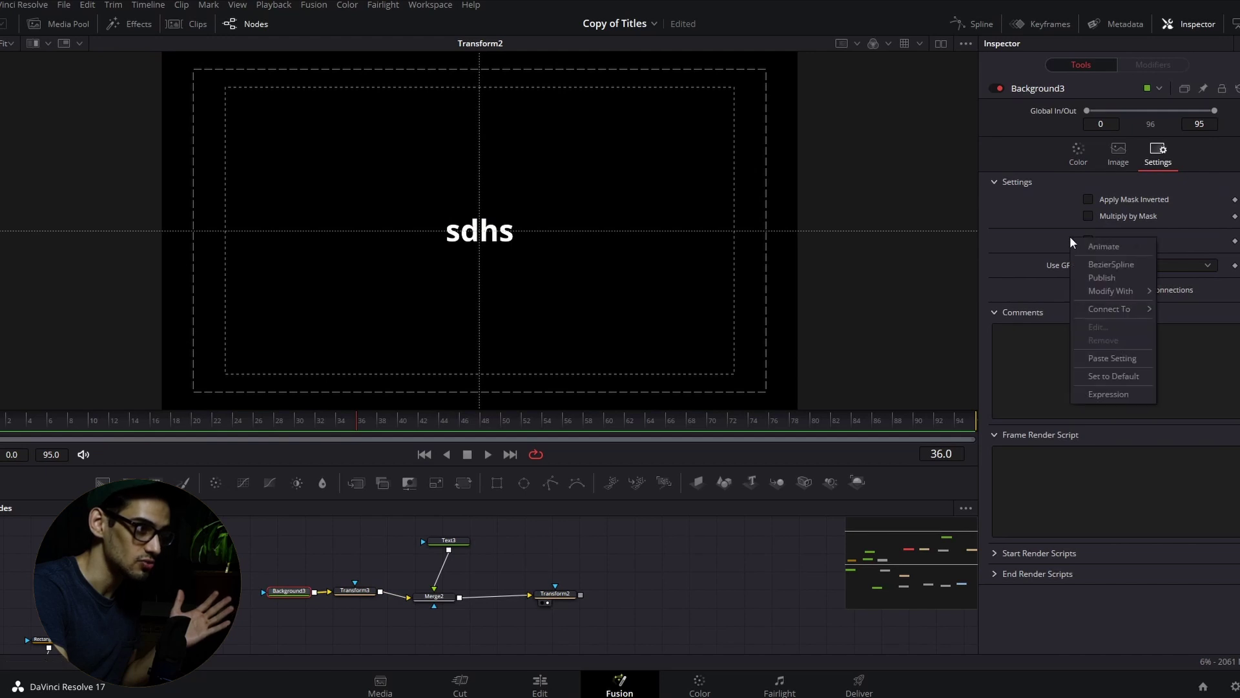
{"action": "left_click", "coordinate": [1111, 358]}
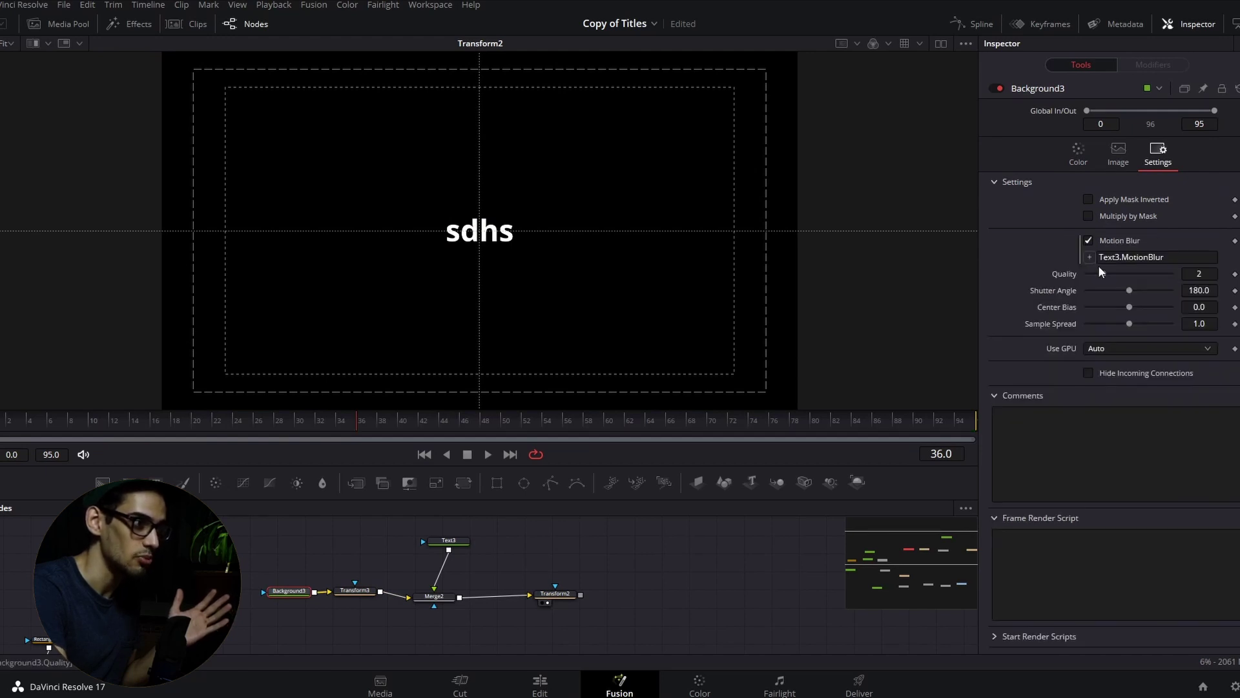
{"action": "right_click", "coordinate": [1058, 277]}
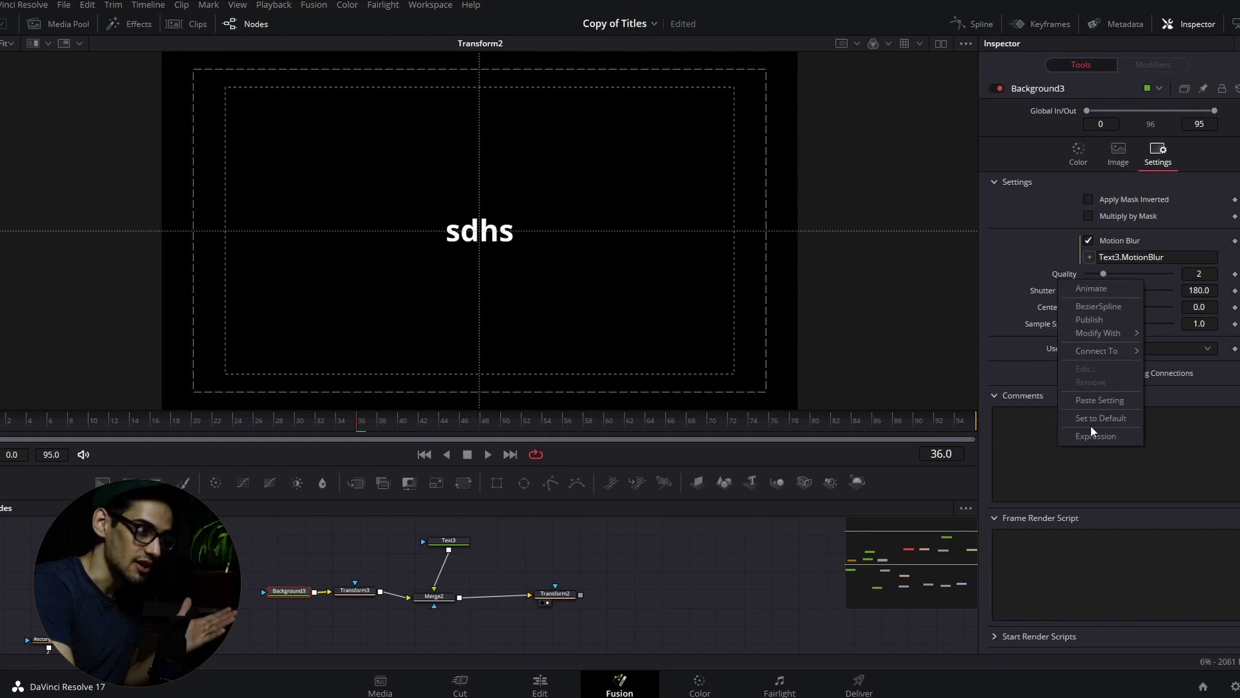
{"action": "left_click", "coordinate": [1094, 399]}
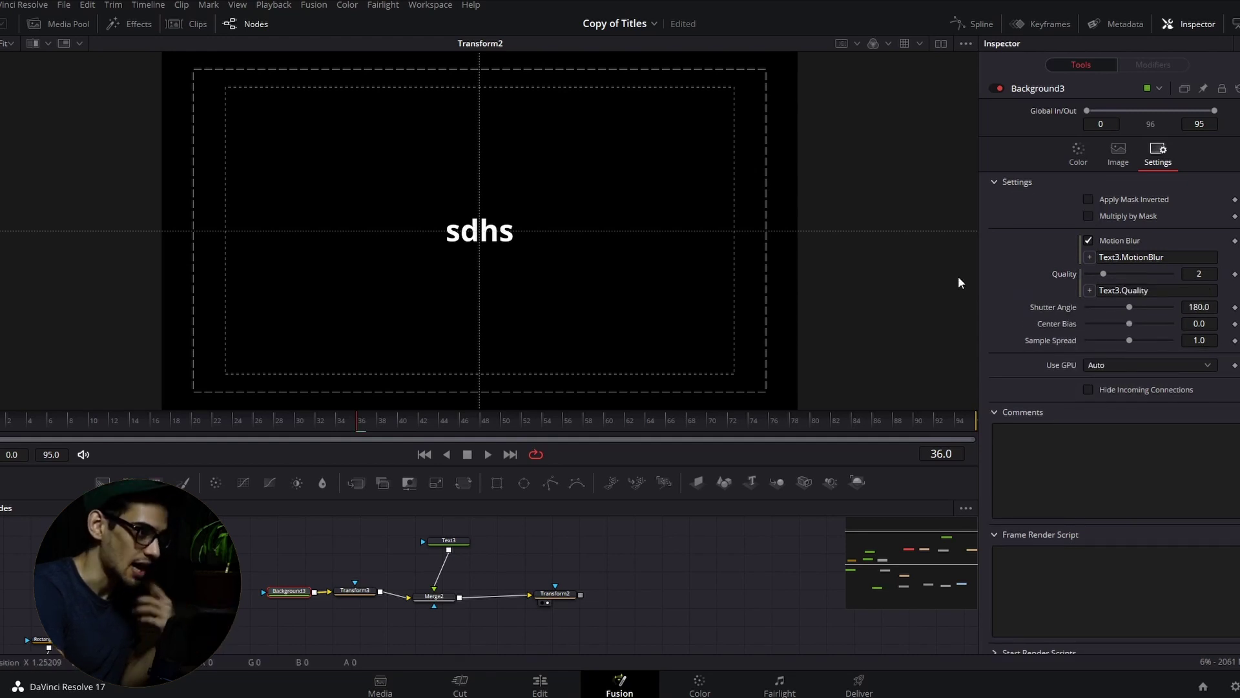
Step: Open the section and motion blur parameter option menus, then dismiss them without changes
{"action": "right_click", "coordinate": [1010, 182]}
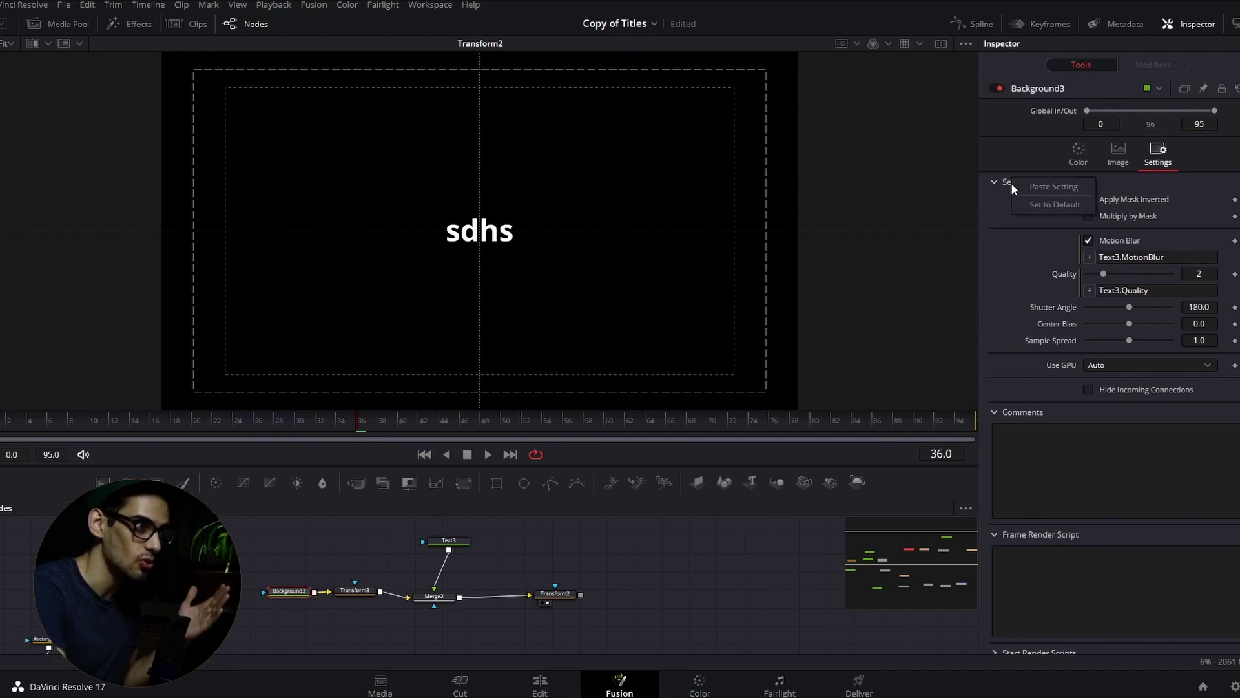
{"action": "left_click", "coordinate": [1038, 195]}
{"action": "right_click", "coordinate": [1027, 199]}
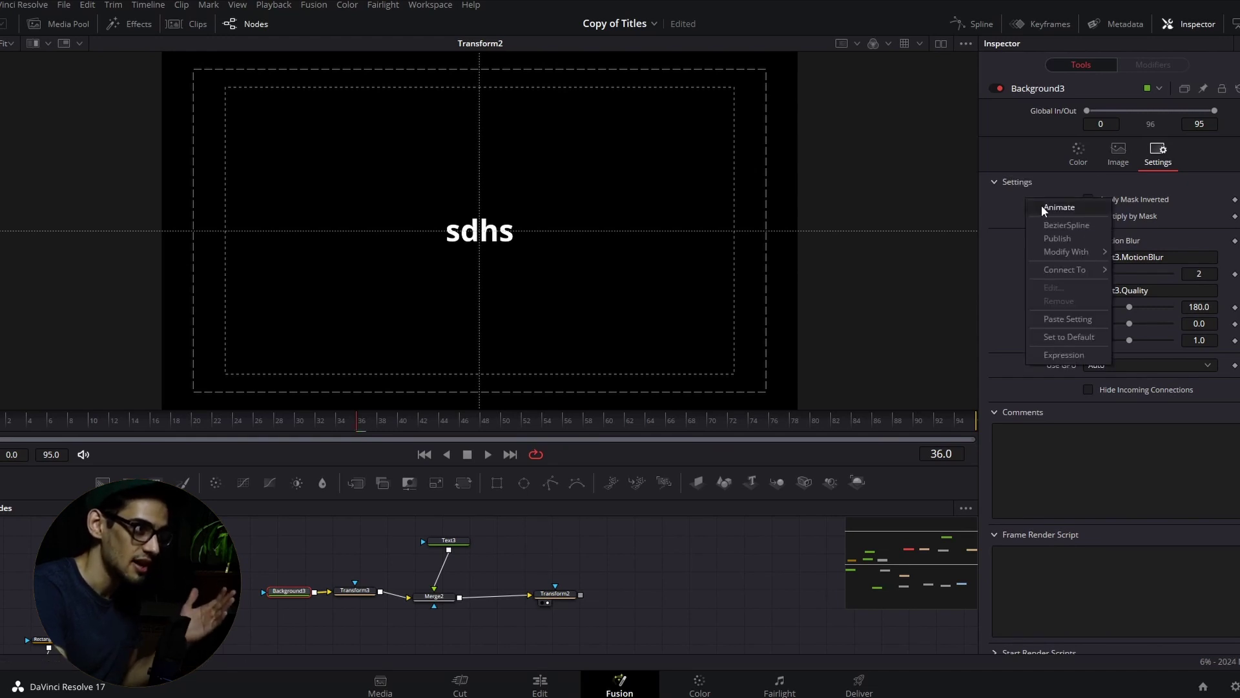
{"action": "left_click", "coordinate": [1067, 318]}
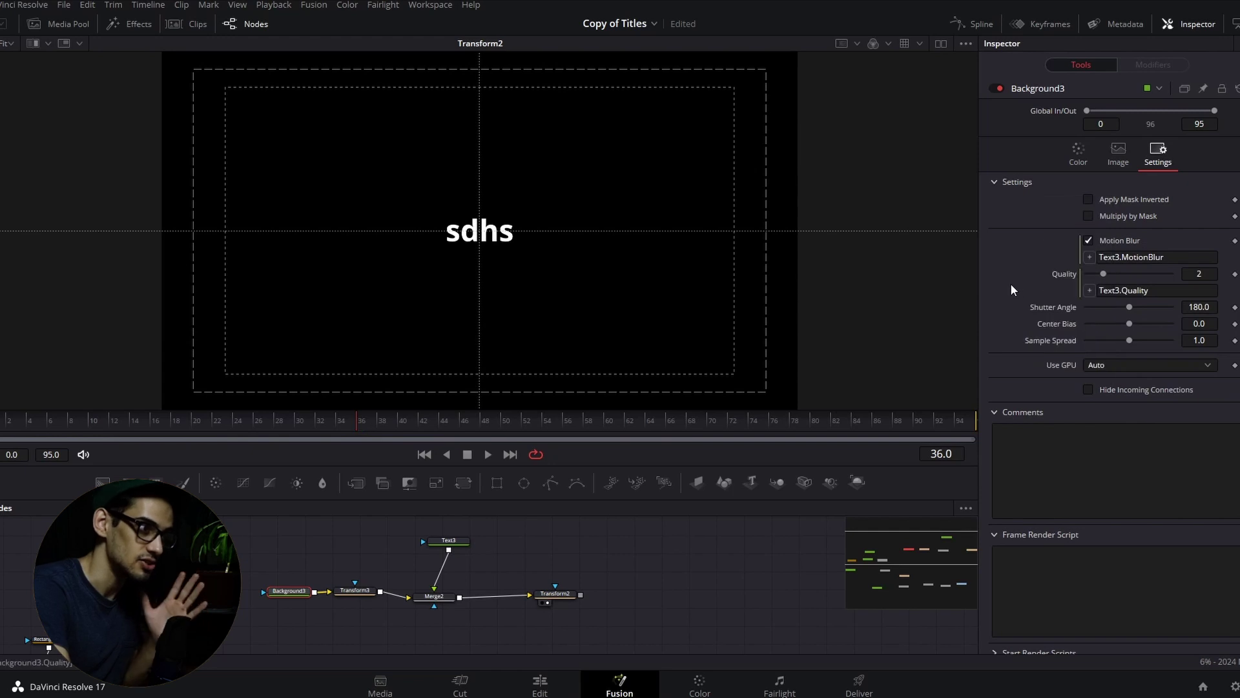